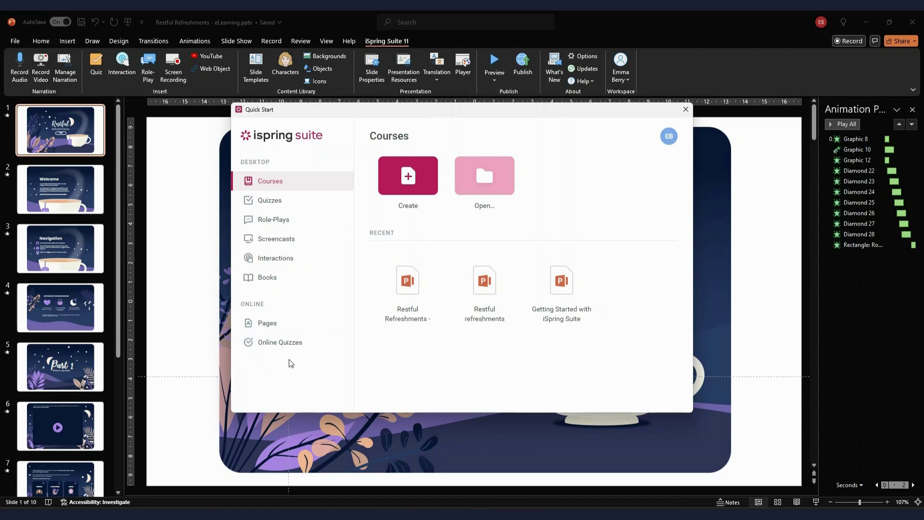
# Step: Look through the Quizzes, Role-Plays and Screencasts sections of the Quick Start window, and close it
pyautogui.click(273, 202)
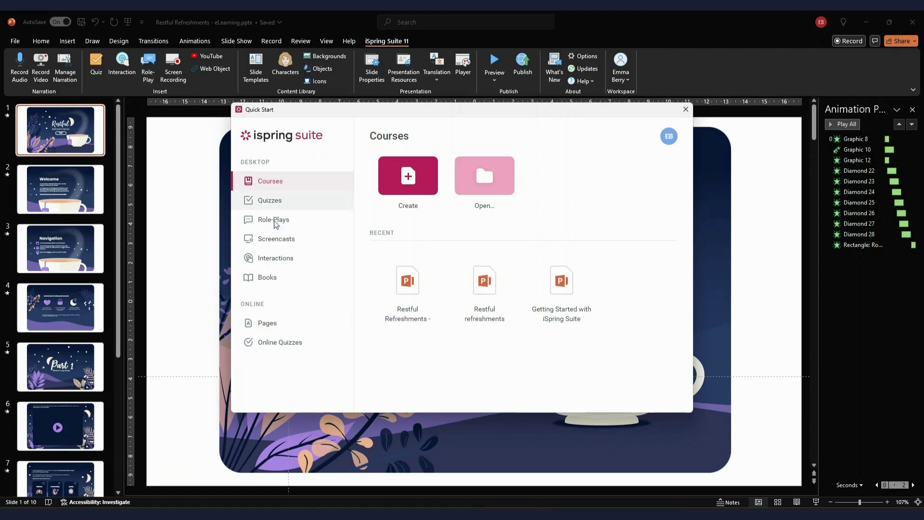
pyautogui.click(278, 219)
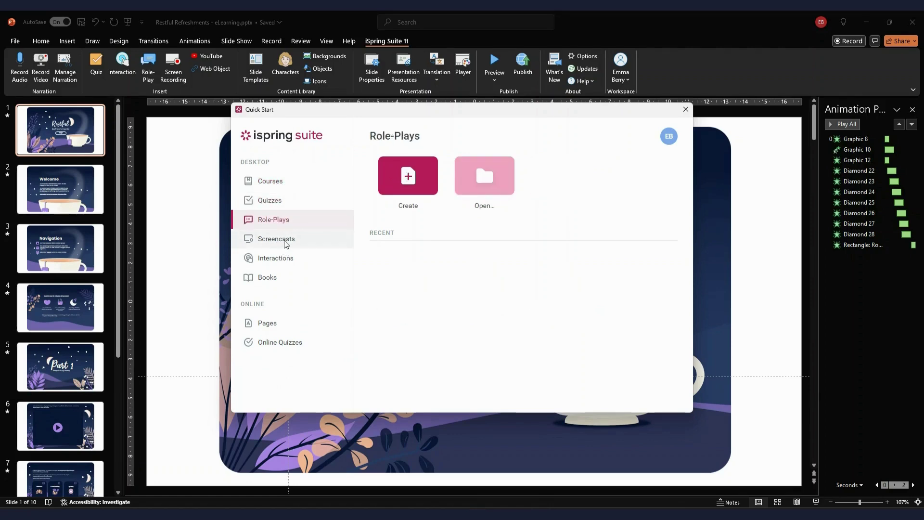
pyautogui.click(284, 242)
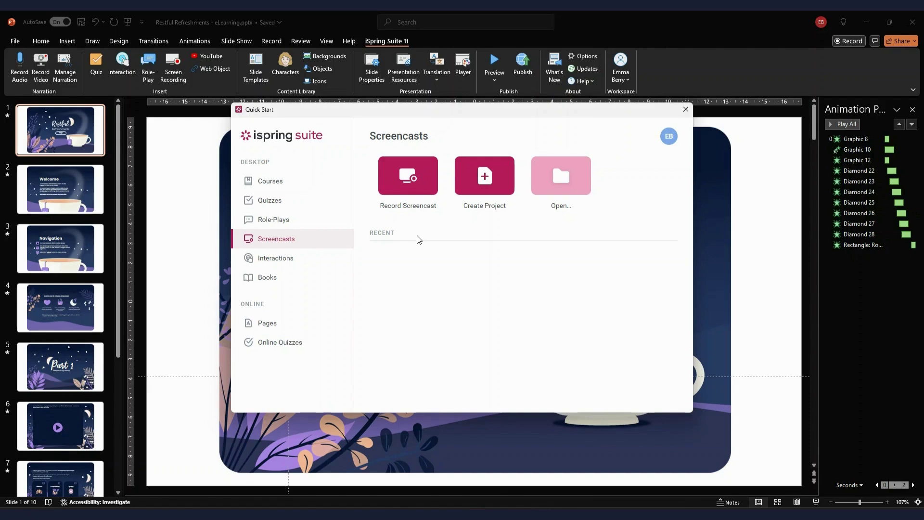
pyautogui.press('Escape')
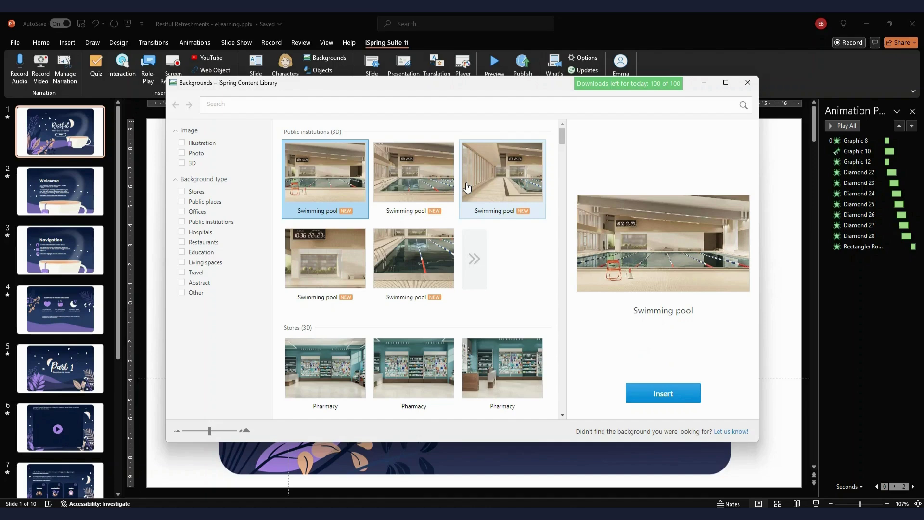
# Step: Browse the background library and preview several Computer classroom images in the Education (3D) group
pyautogui.scroll(-10, 351, 334)
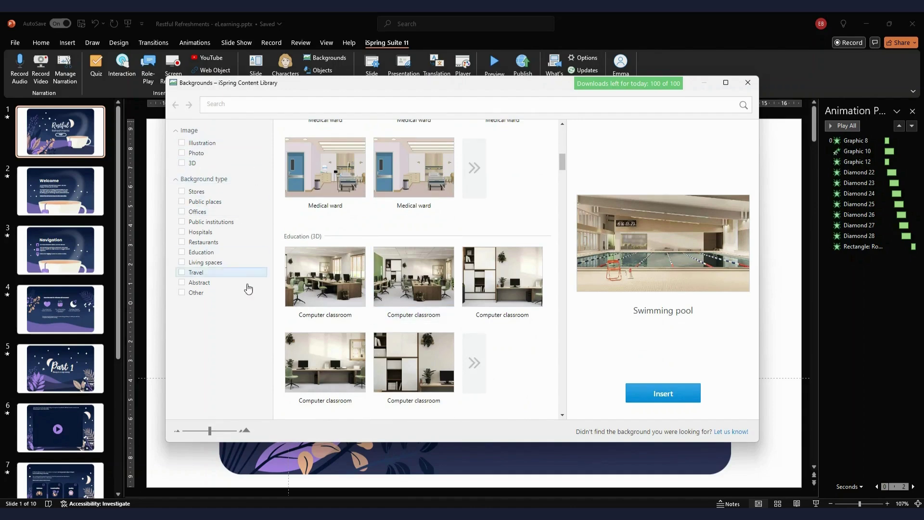
pyautogui.scroll(-3, 452, 211)
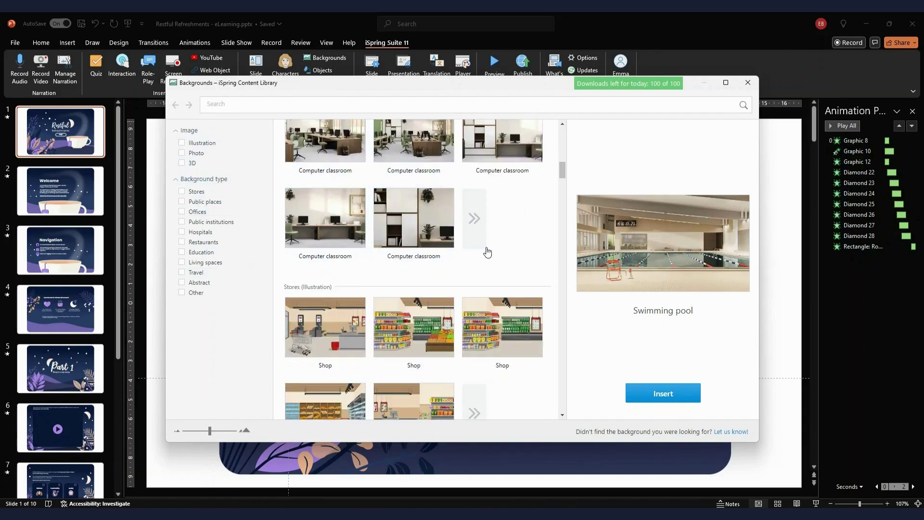
pyautogui.scroll(2, 337, 226)
pyautogui.click(429, 238)
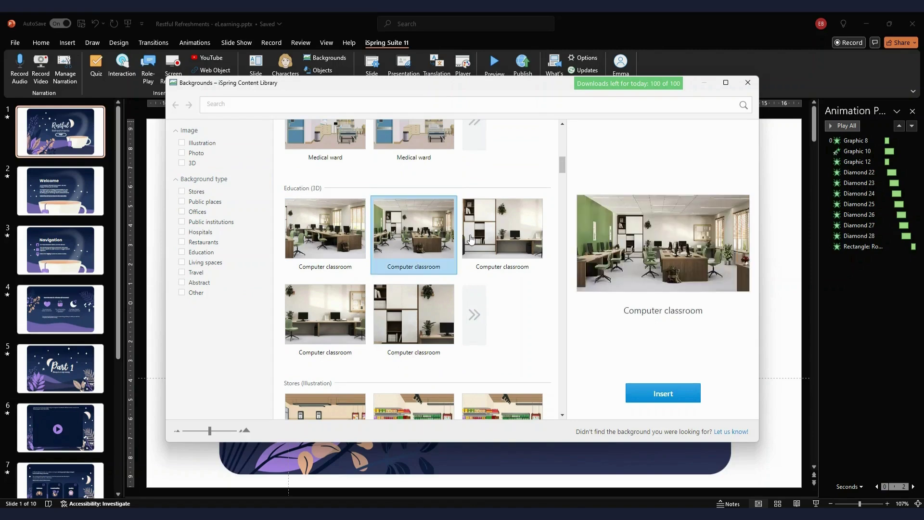
pyautogui.click(524, 235)
pyautogui.click(418, 319)
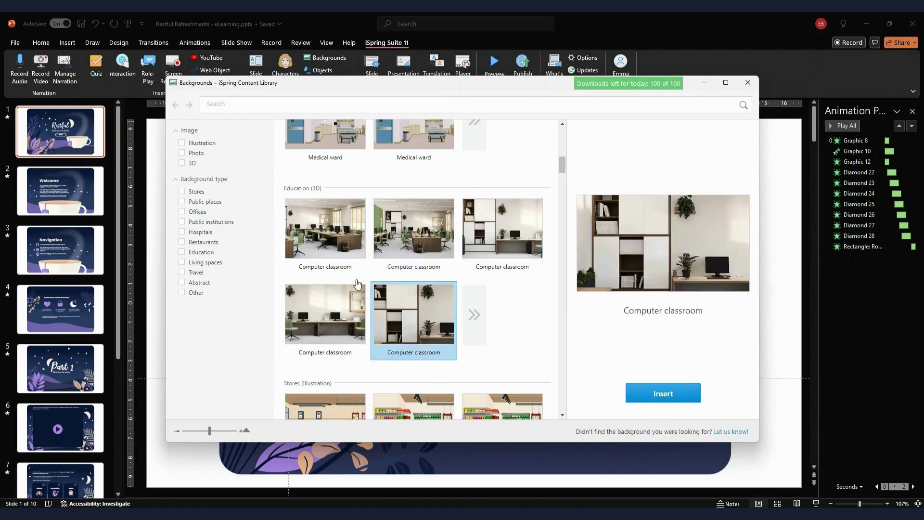
pyautogui.click(343, 240)
pyautogui.click(330, 297)
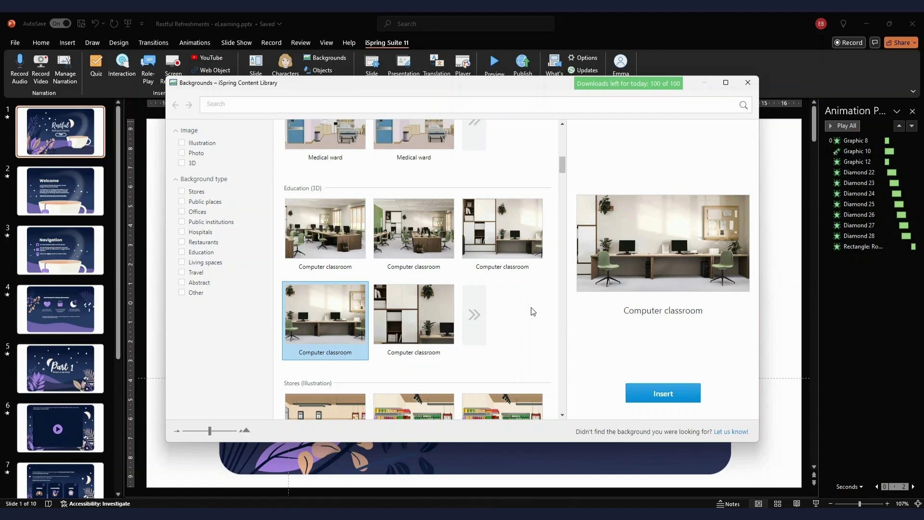
# Step: Filter the backgrounds to Hospitals photos, look through them and preview the first Hallway/Corridor image
pyautogui.click(200, 232)
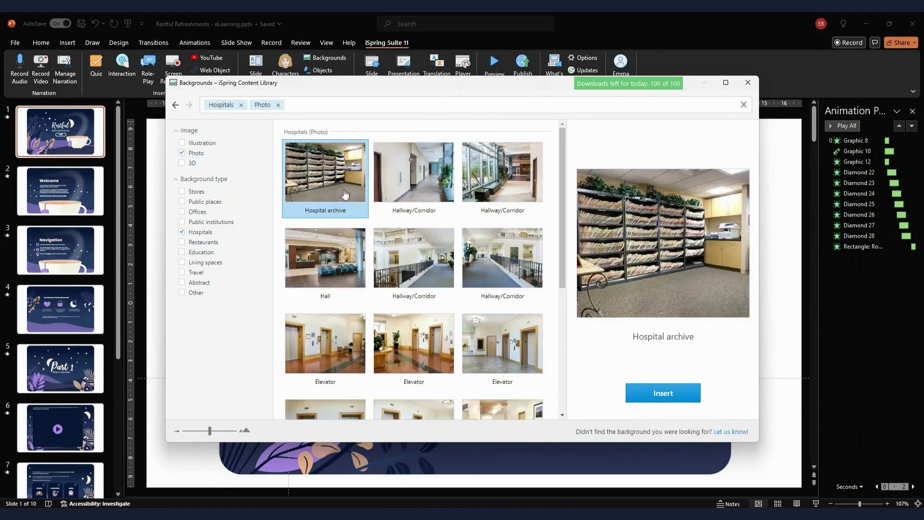
pyautogui.scroll(-5, 422, 221)
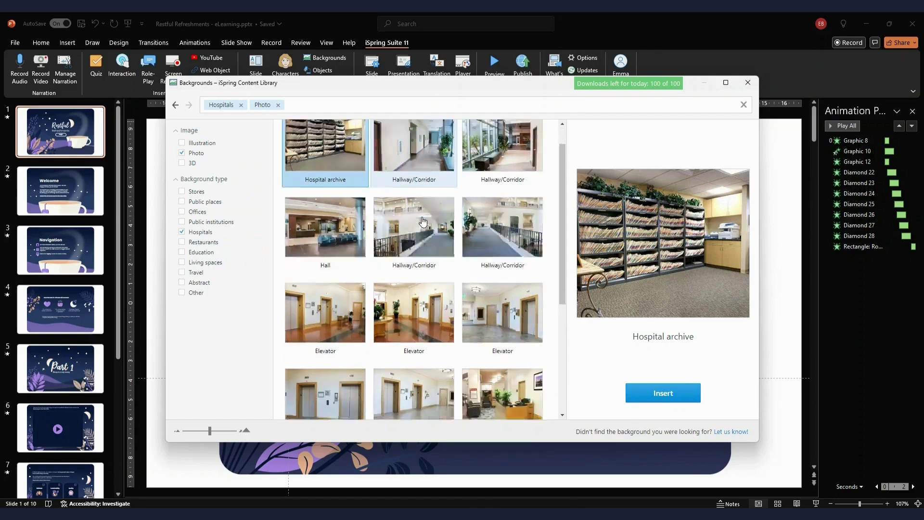
pyautogui.scroll(6, 422, 221)
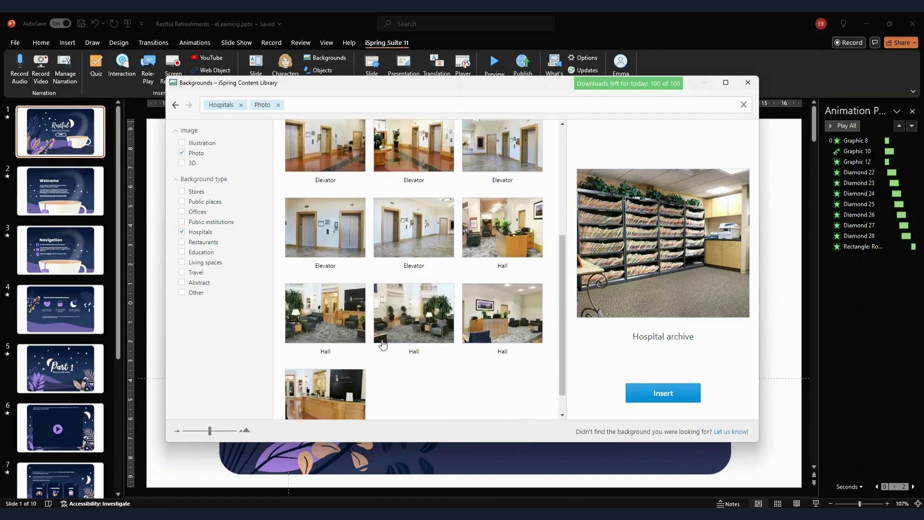
pyautogui.press('Right')
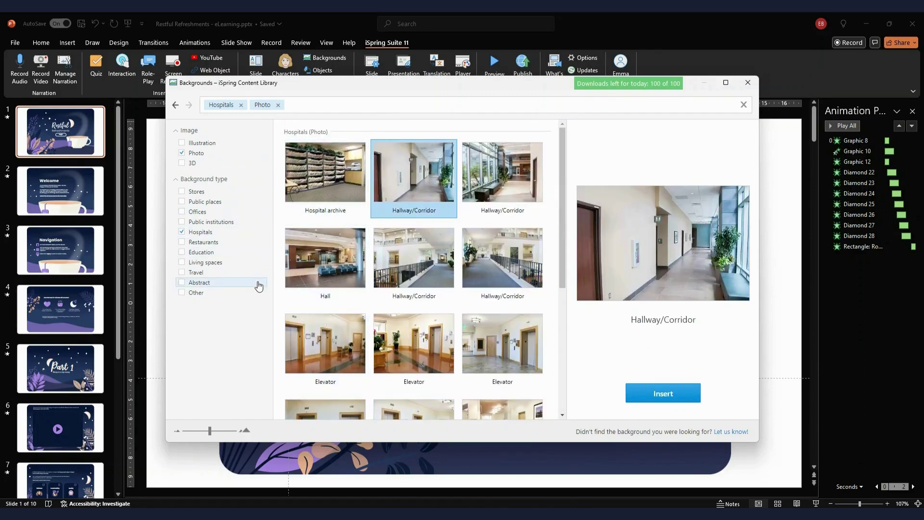
# Step: Replace the Hospitals filter with Living spaces and that with Travel, and look through the matching photo backgrounds
pyautogui.click(198, 231)
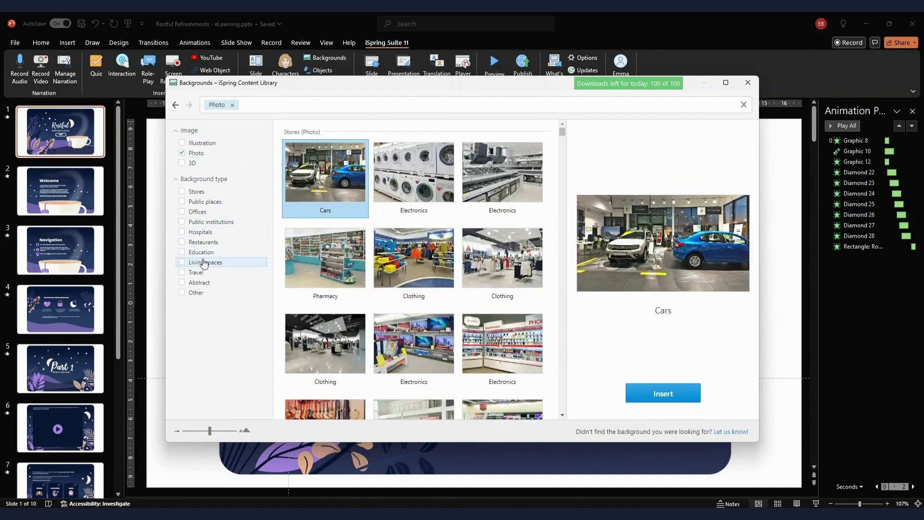
pyautogui.click(205, 263)
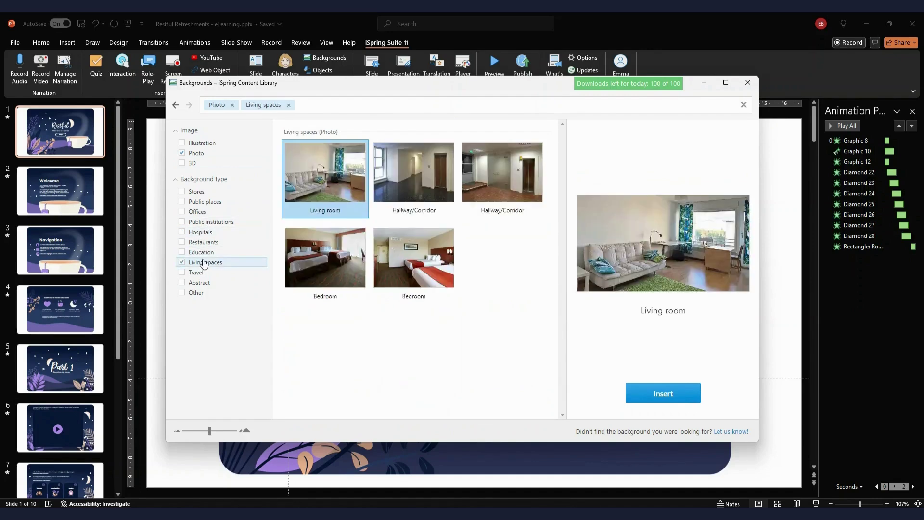
pyautogui.click(205, 264)
pyautogui.click(204, 273)
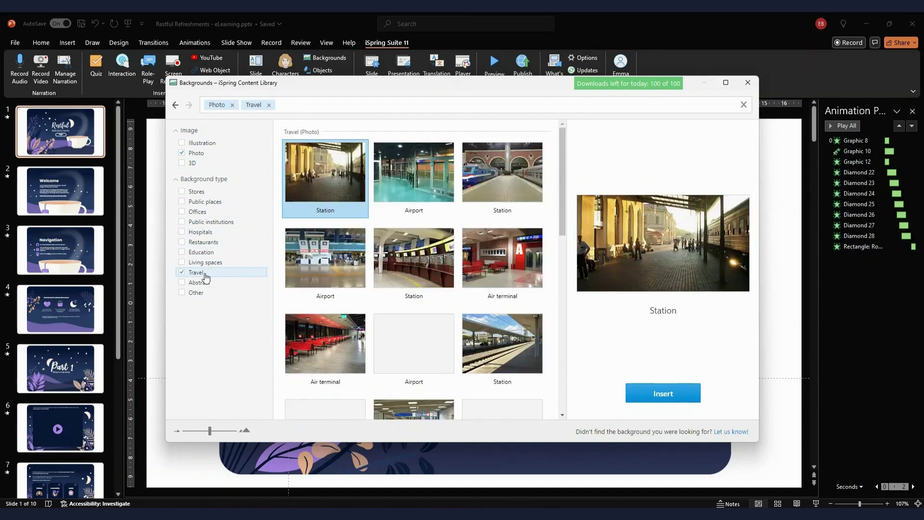
pyautogui.scroll(-3, 382, 235)
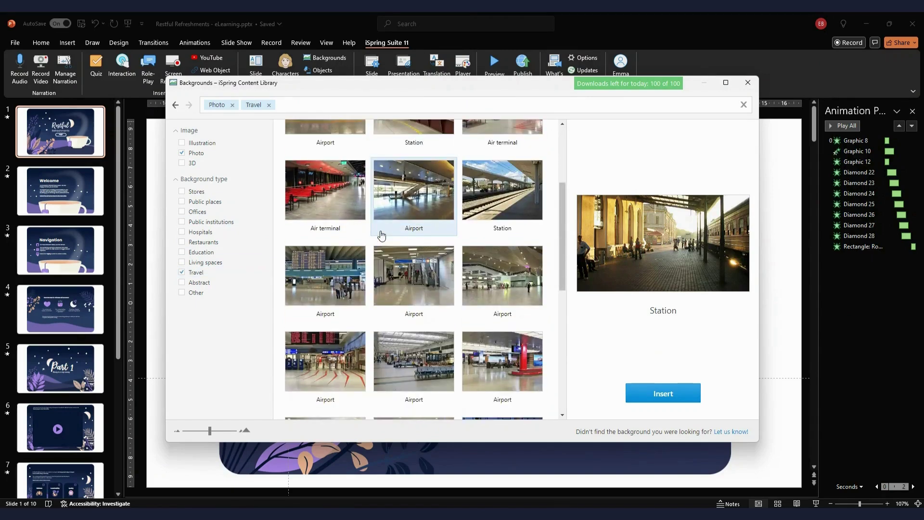
# Step: Switch the background filter from Travel to Offices, look through the office photos and close the background library
pyautogui.click(201, 273)
pyautogui.click(197, 211)
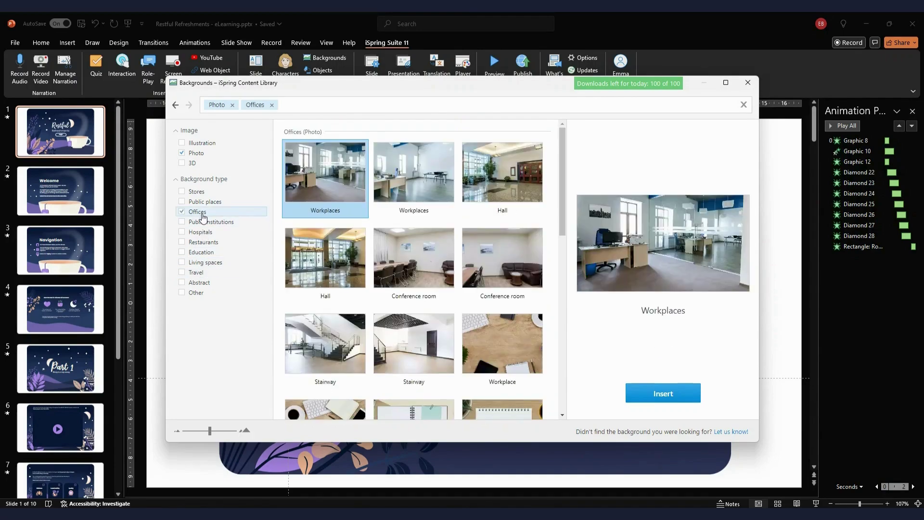
pyautogui.scroll(-5, 436, 218)
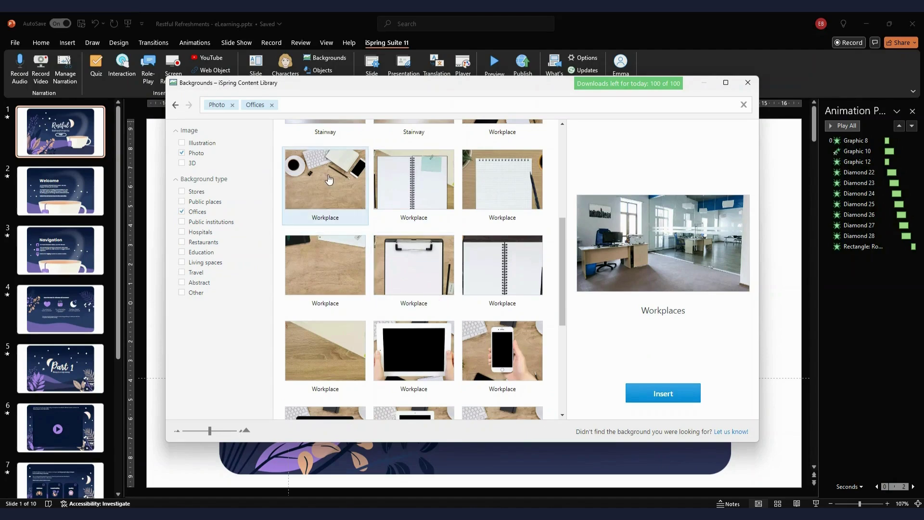
pyautogui.scroll(-5, 332, 192)
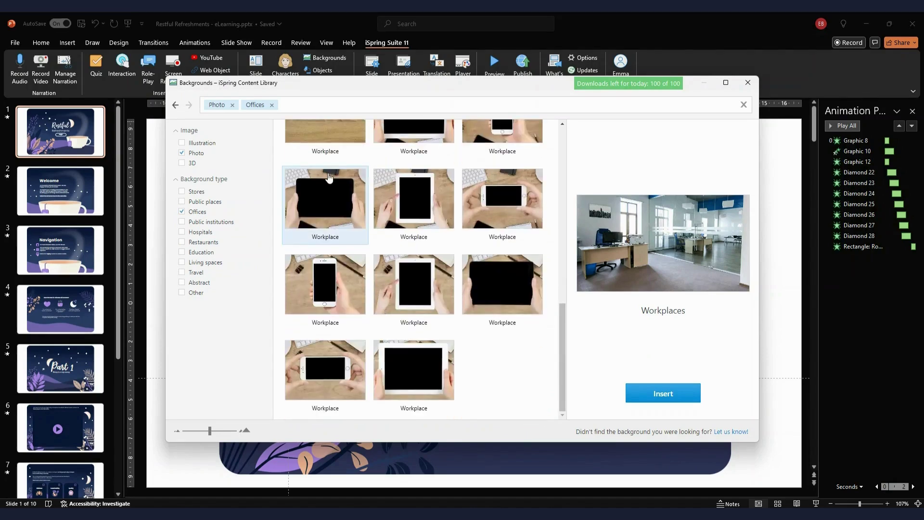
pyautogui.scroll(5, 414, 284)
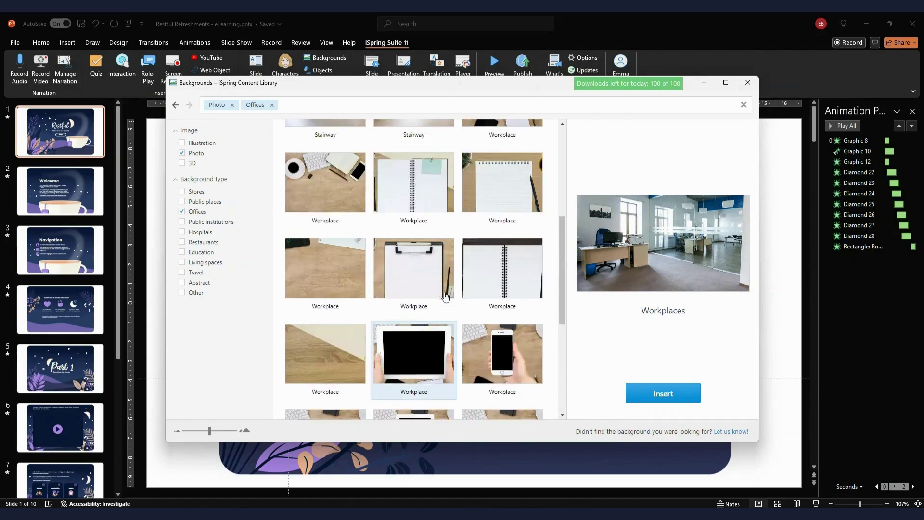
pyautogui.click(747, 82)
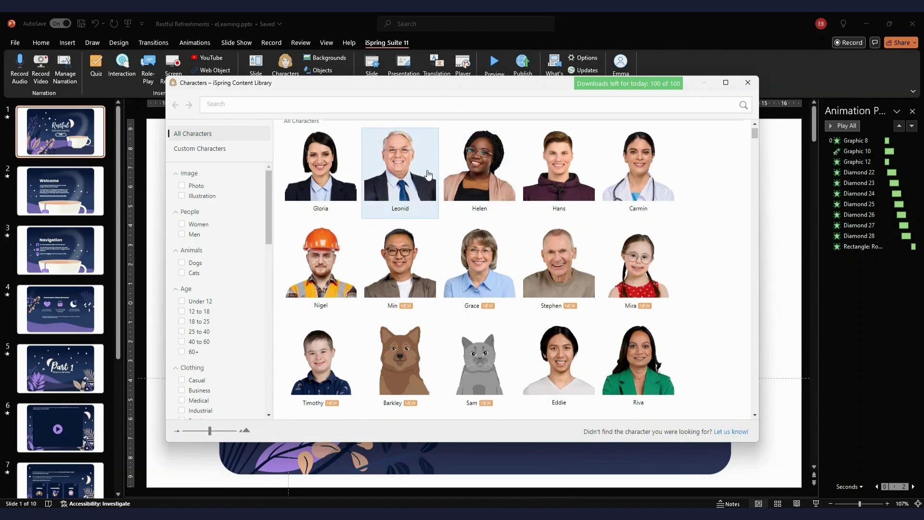
# Step: Browse the photo and illustrated people in the All Characters collection of the content library
pyautogui.scroll(-5, 547, 307)
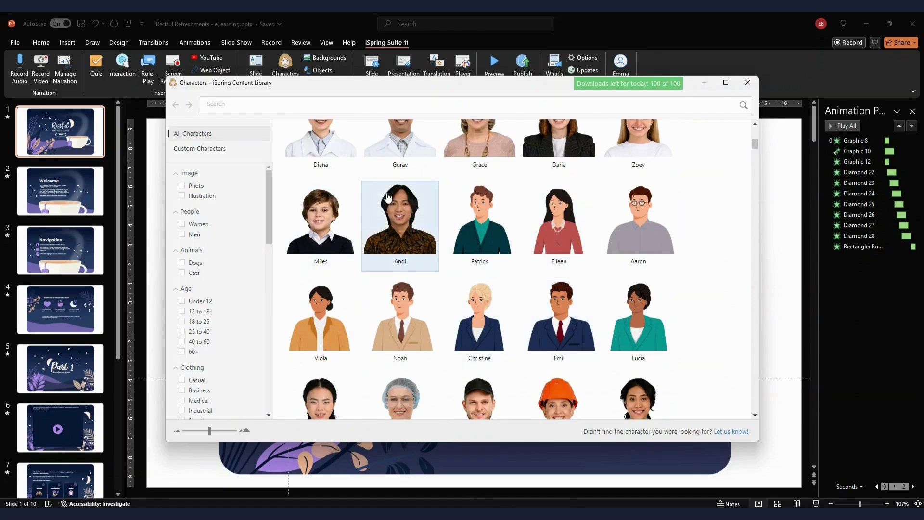
pyautogui.scroll(-3, 400, 230)
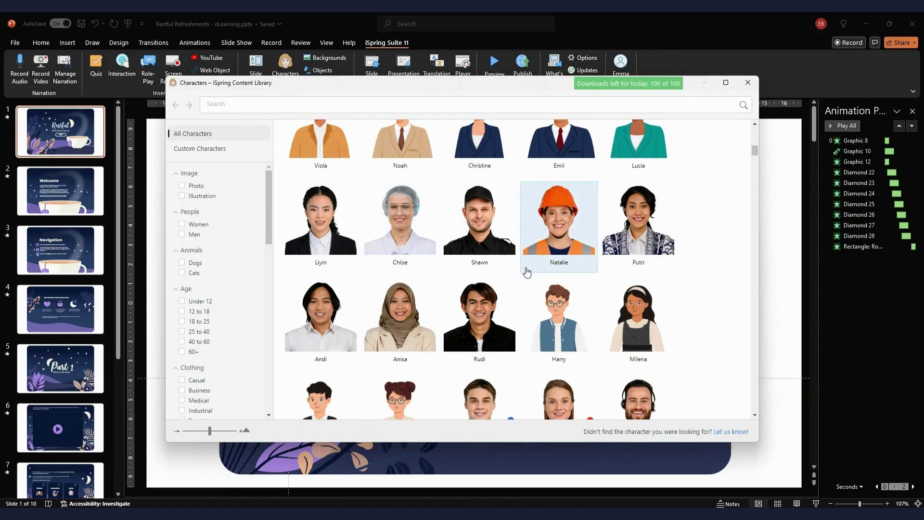
pyautogui.scroll(-3, 525, 271)
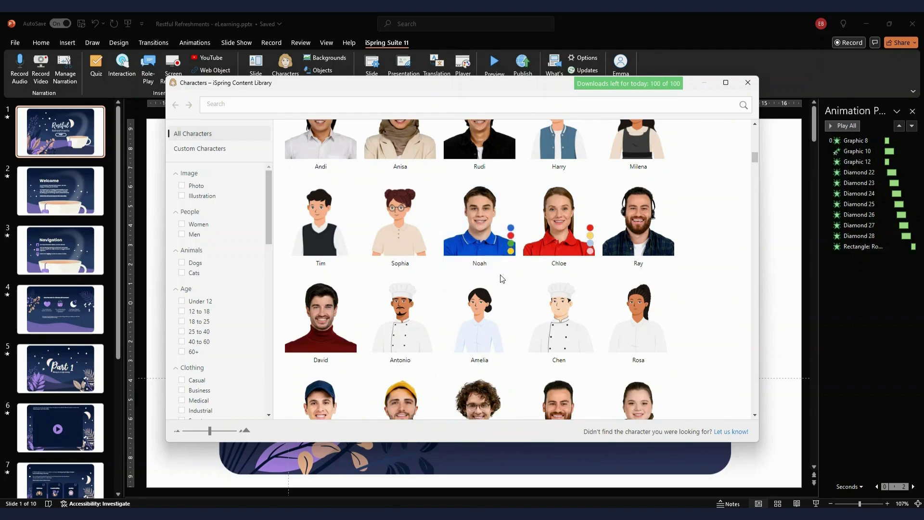
pyautogui.scroll(-6, 501, 255)
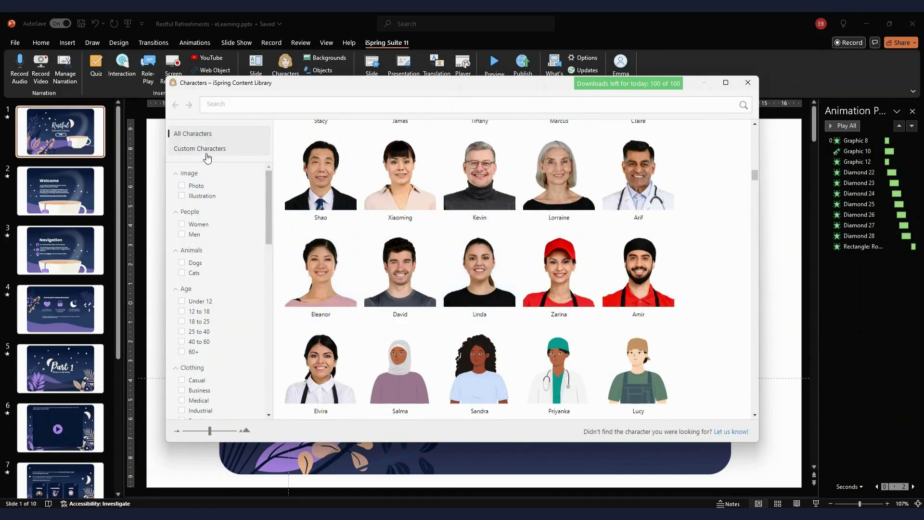
# Step: Start a new custom character based on the woman with a low bun and an orange jacket
pyautogui.click(206, 153)
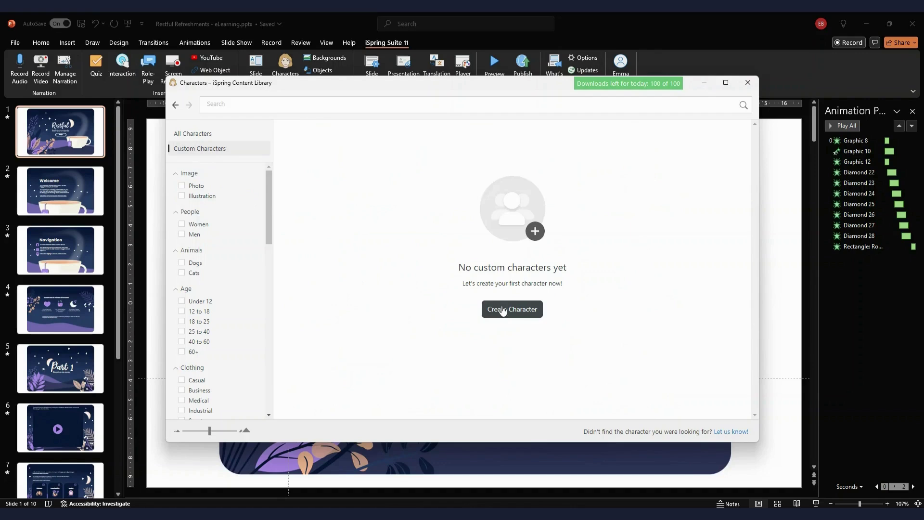
pyautogui.click(501, 309)
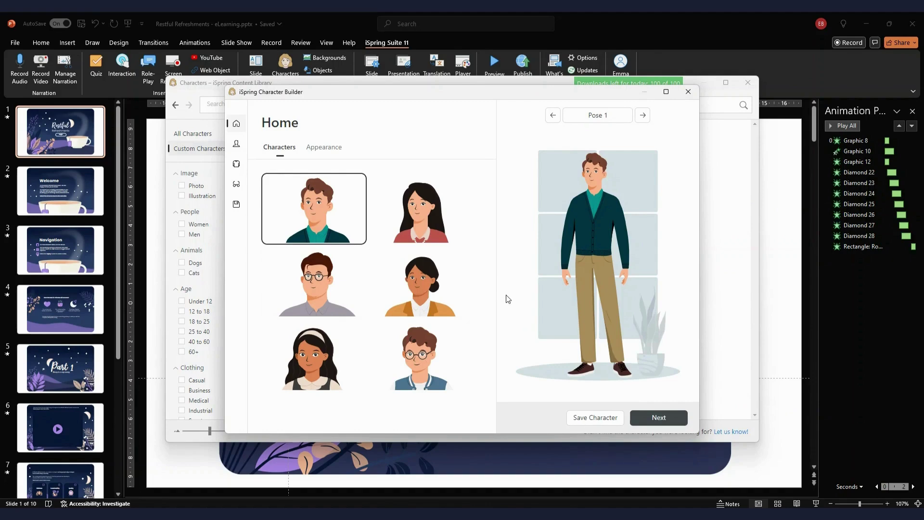
pyautogui.click(443, 239)
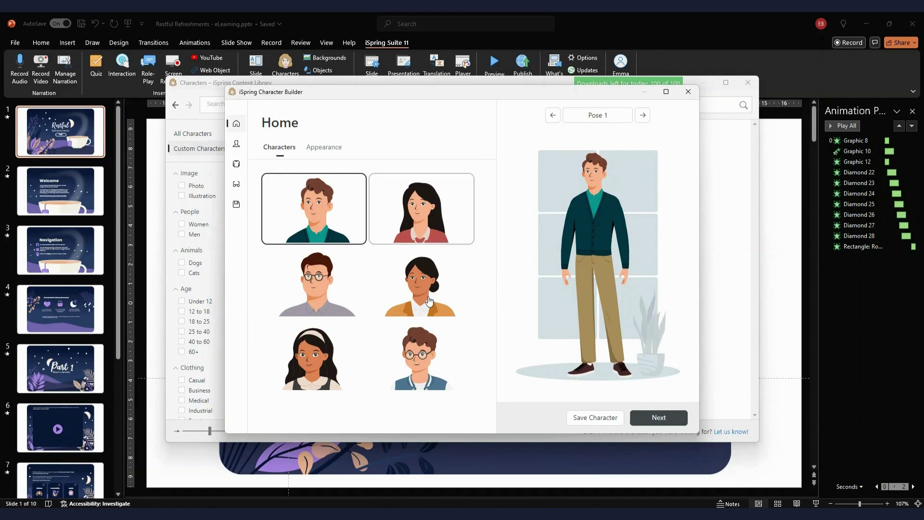
pyautogui.click(429, 302)
# Step: Give the character the braided-ponytail appearance with white shirt and apron, and add a custom skin tone
pyautogui.click(324, 149)
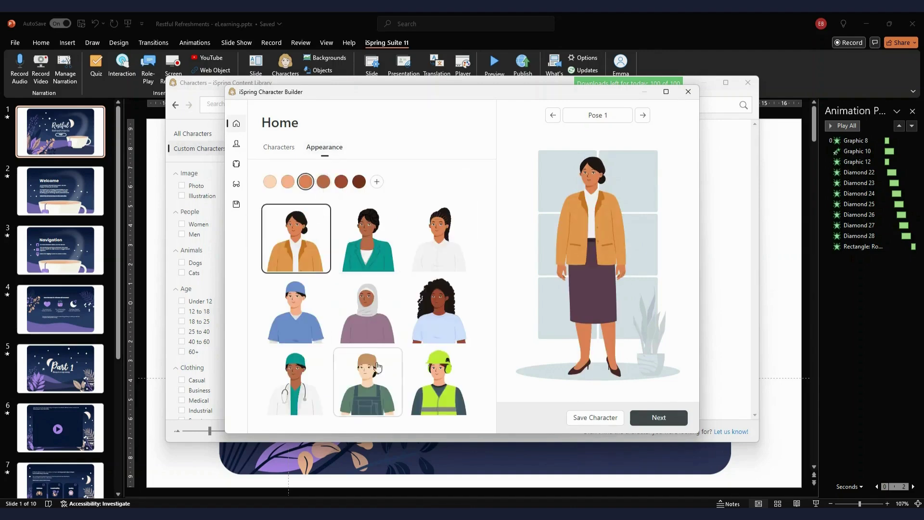
pyautogui.click(442, 243)
pyautogui.click(377, 182)
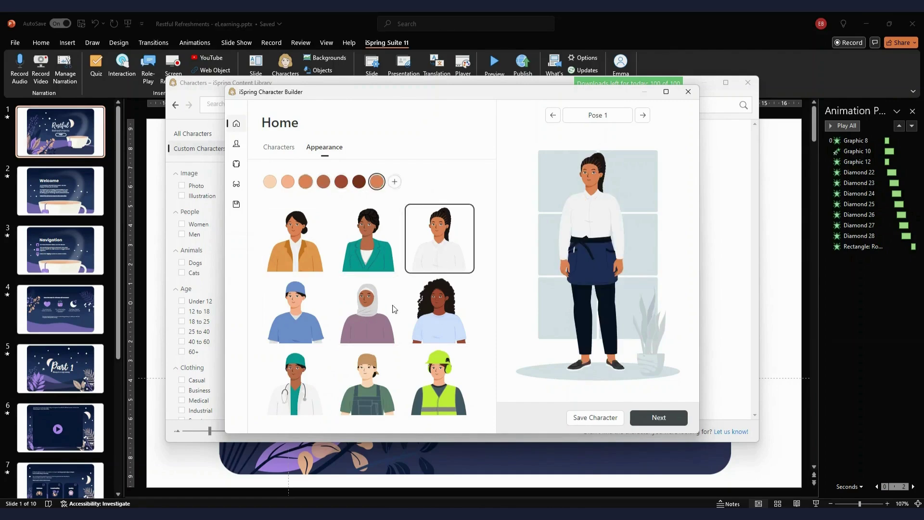
pyautogui.click(559, 348)
# Step: Look through the hair, clothes and accessories options available for the custom character
pyautogui.click(237, 144)
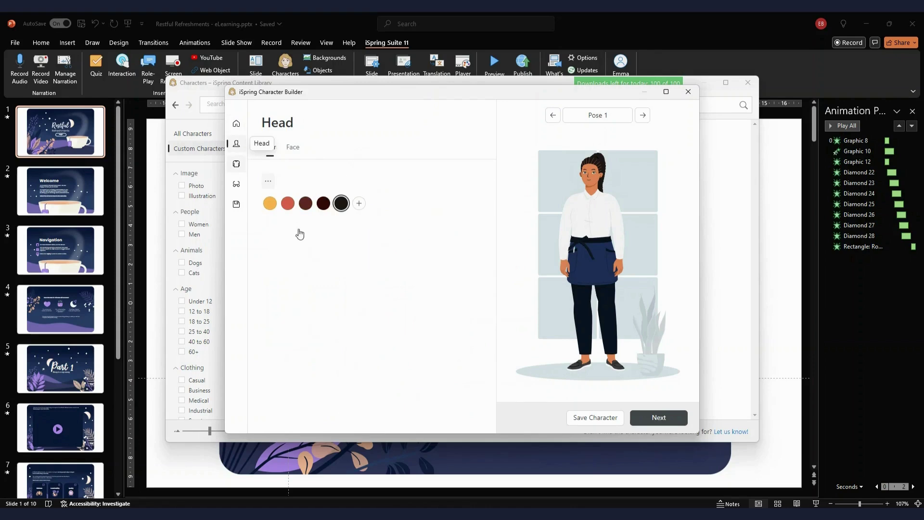
pyautogui.scroll(-4, 356, 322)
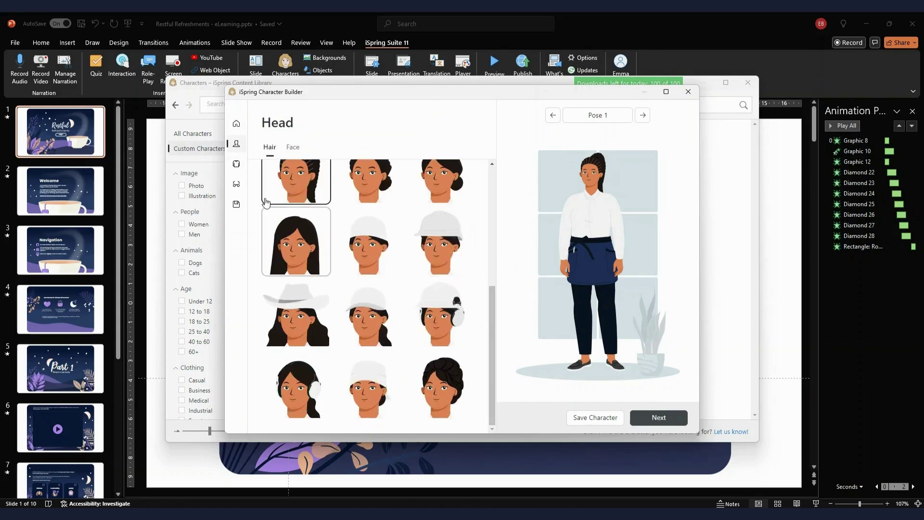
pyautogui.click(237, 164)
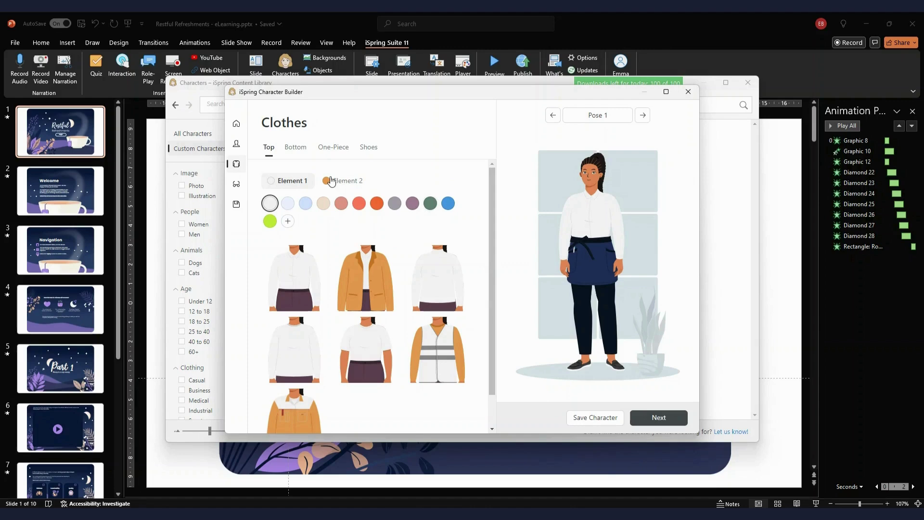
pyautogui.click(235, 188)
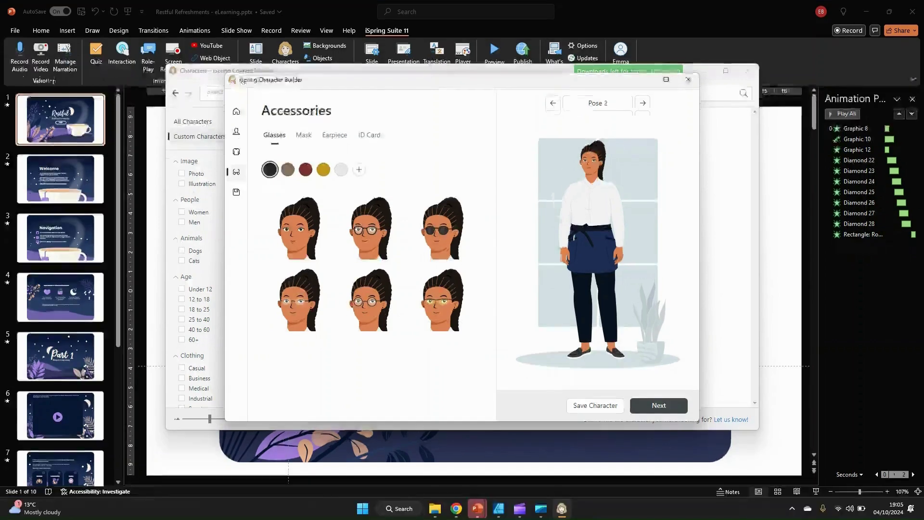
# Step: Preview another pose for the custom character and close the character builder without saving
pyautogui.click(642, 115)
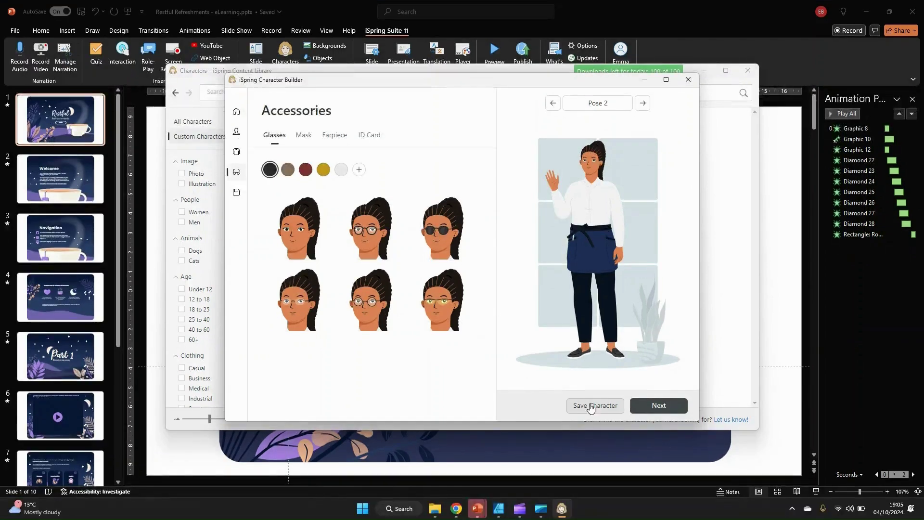
pyautogui.click(685, 85)
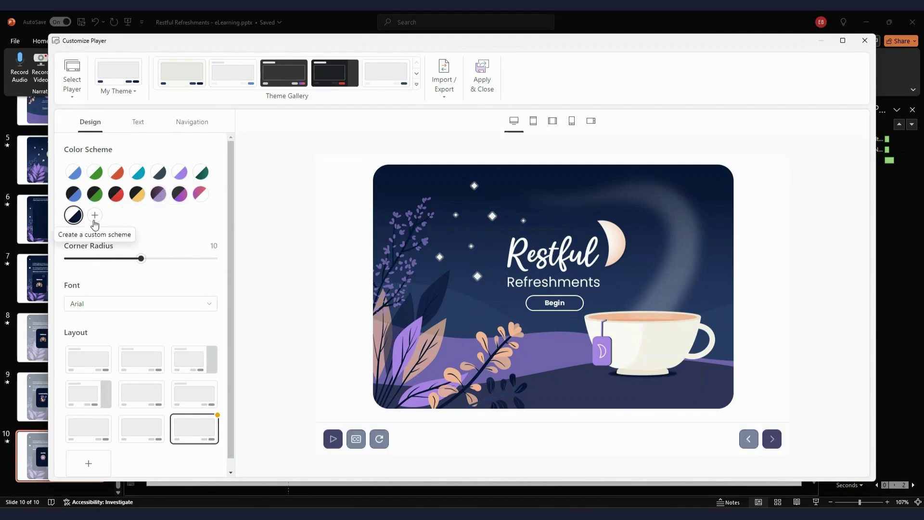
# Step: Examine the main, button, sidebar and popup color settings of the player's Restful Refreshments color scheme, leaving them unedited
pyautogui.click(79, 213)
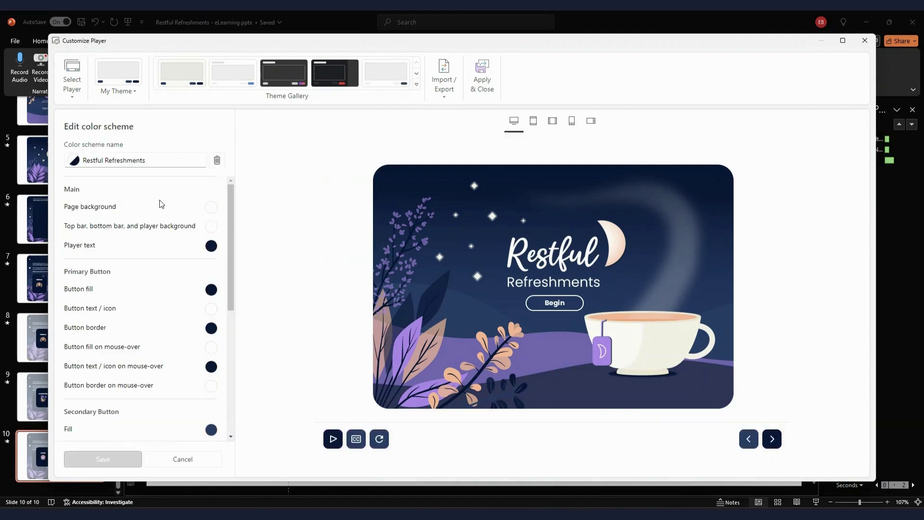
pyautogui.scroll(-3, 160, 207)
pyautogui.scroll(3, 161, 206)
pyautogui.scroll(-5, 87, 357)
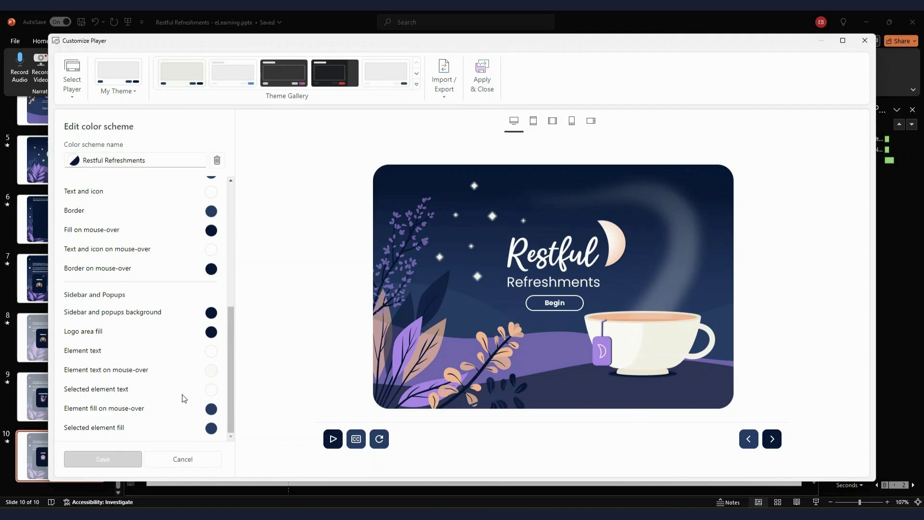
pyautogui.click(203, 461)
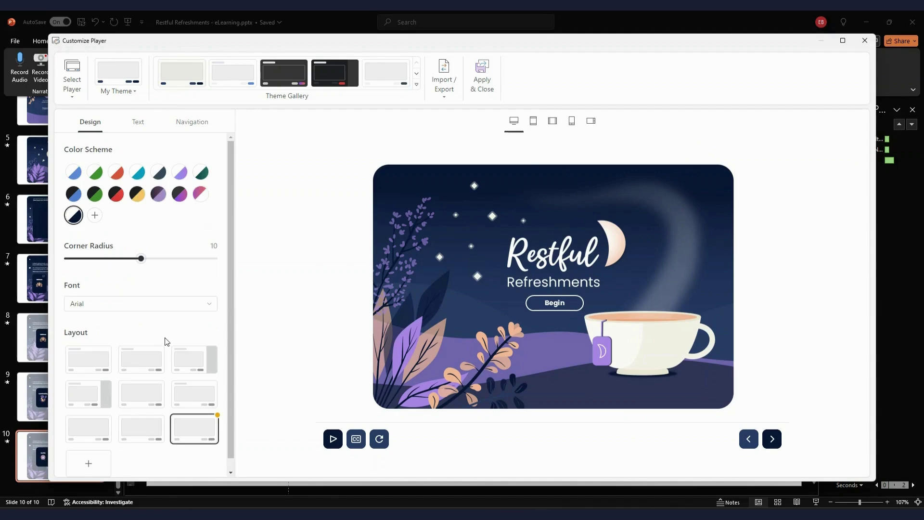
# Step: Open the player's My Layout (2) for editing and examine its Top Bar and Bottom Bar options
pyautogui.scroll(-1, 147, 288)
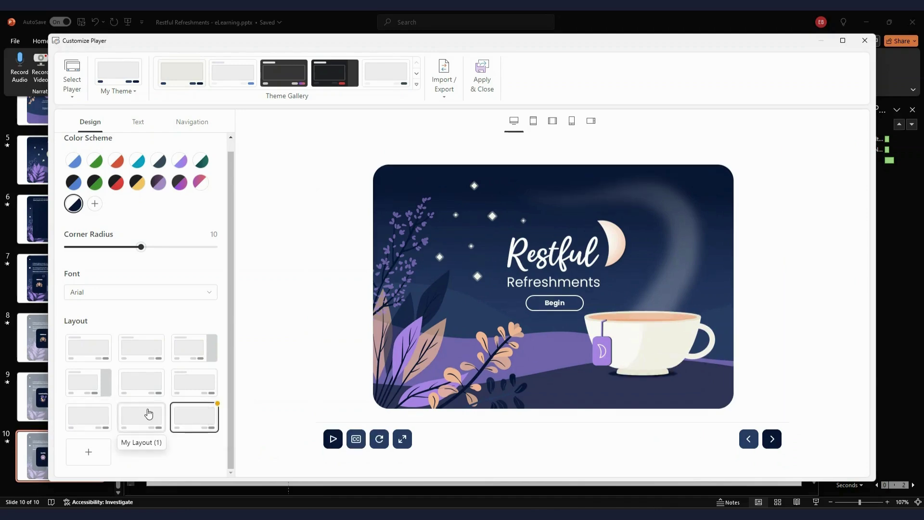
pyautogui.moveTo(194, 425)
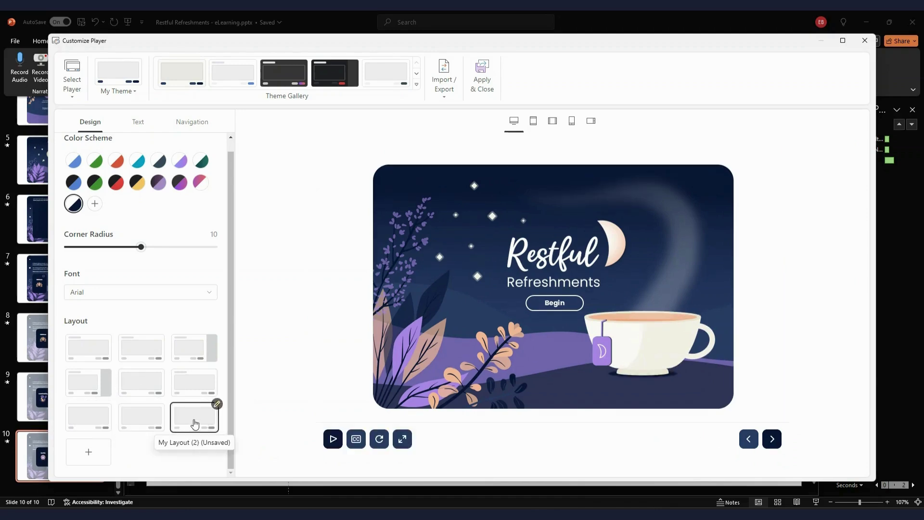
pyautogui.click(217, 404)
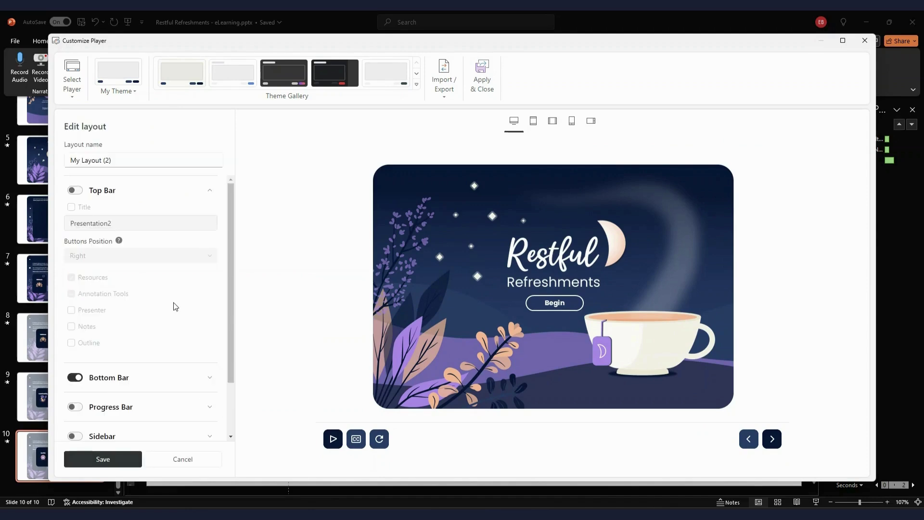
pyautogui.scroll(-2, 170, 337)
pyautogui.click(210, 313)
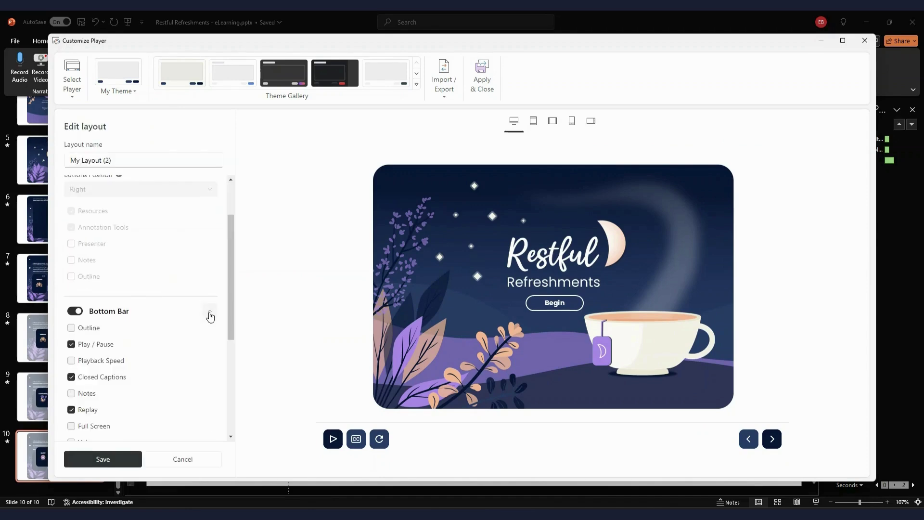
pyautogui.scroll(-4, 160, 368)
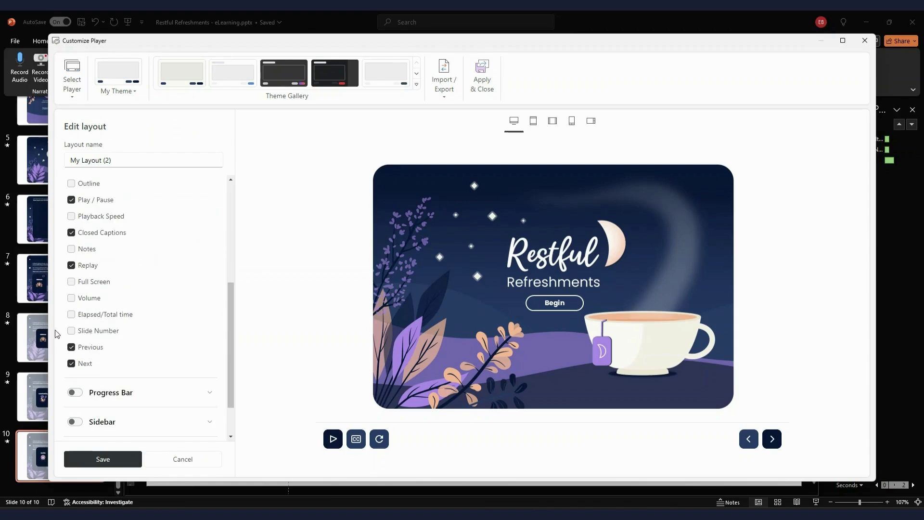
pyautogui.scroll(5, 146, 347)
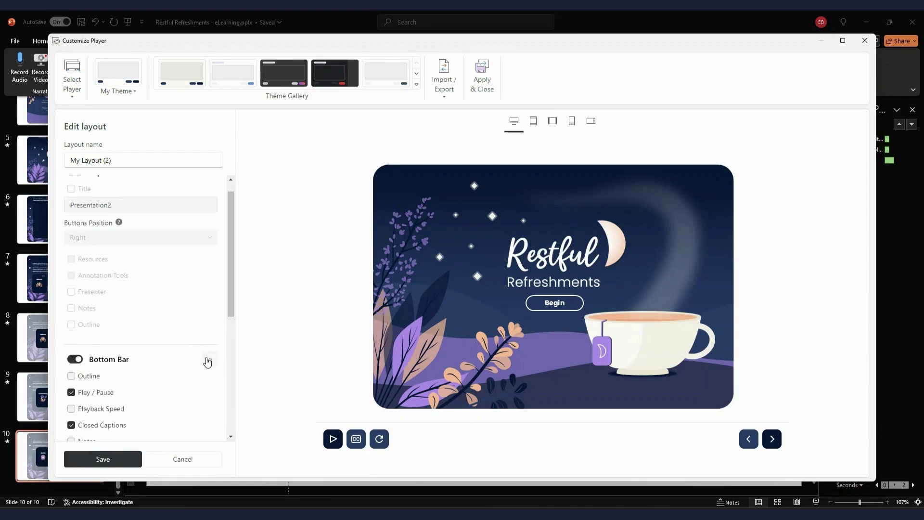
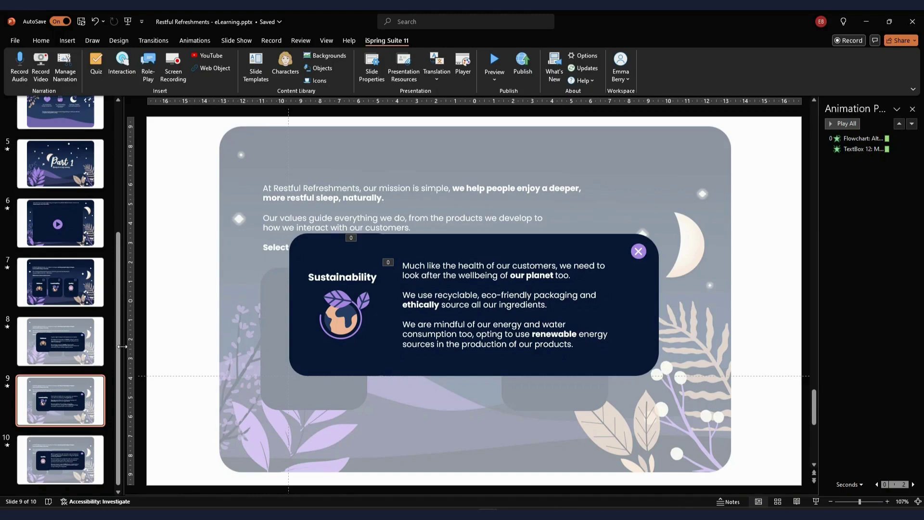
# Step: Add a new blank title-and-content slide after slide 10, at the end of the presentation
pyautogui.click(94, 446)
pyautogui.click(89, 490)
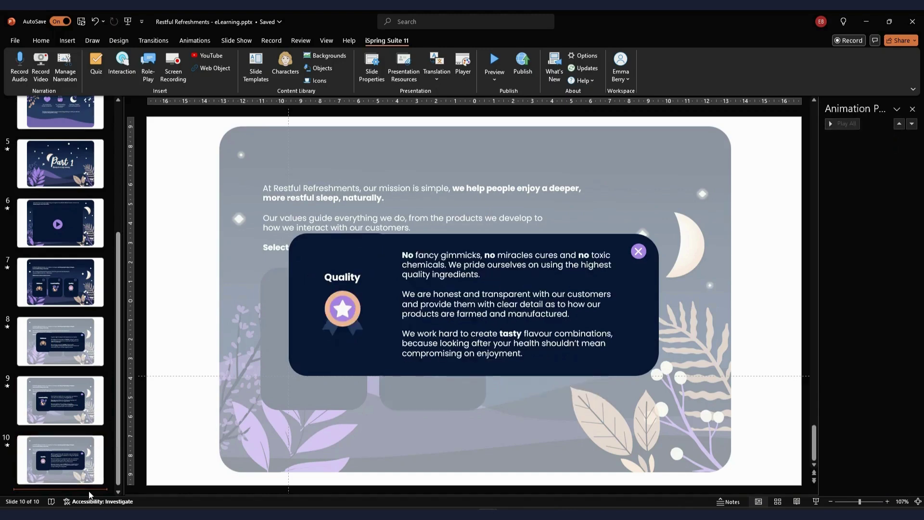
pyautogui.click(34, 42)
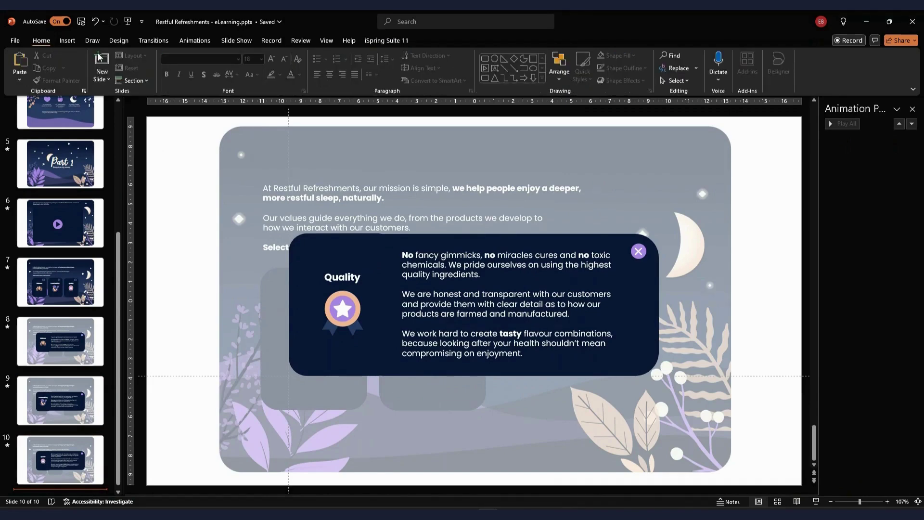
pyautogui.click(100, 59)
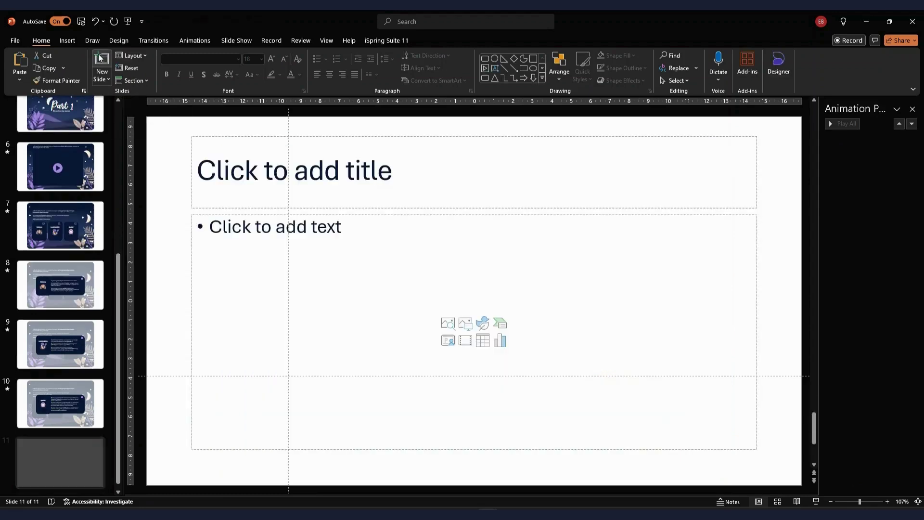
# Step: Create a new iSpring Visuals interaction of the Timeline type for slide 11
pyautogui.click(373, 42)
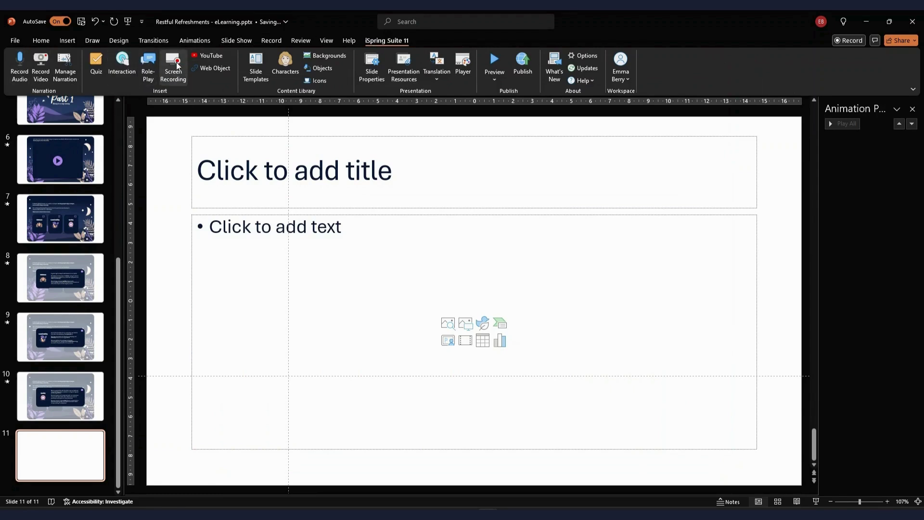
pyautogui.click(128, 79)
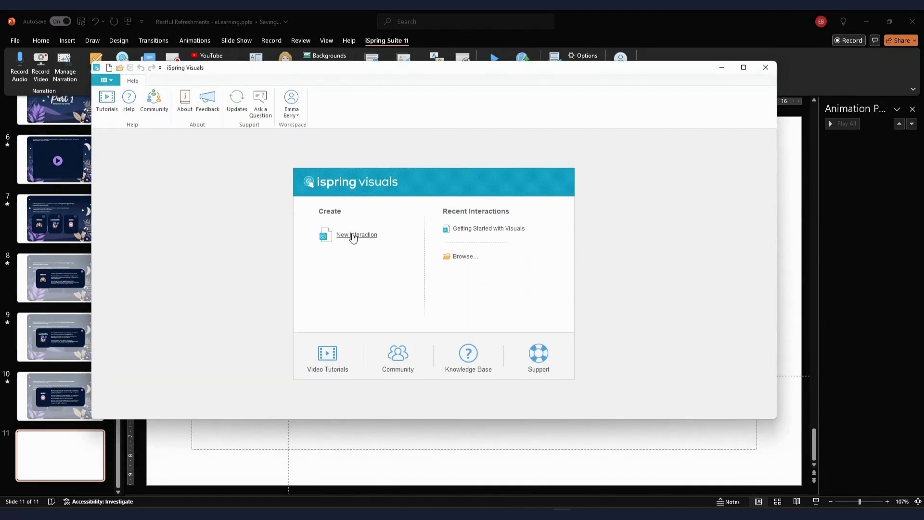
pyautogui.click(353, 236)
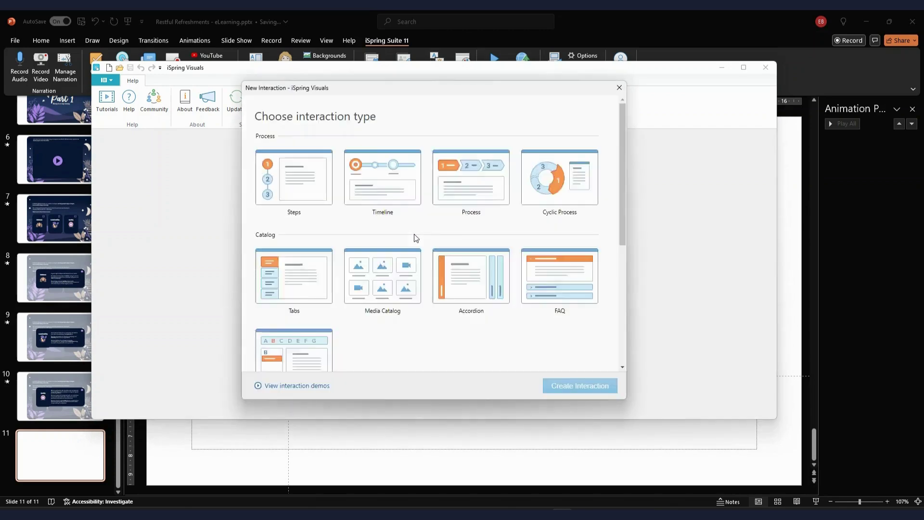
pyautogui.scroll(-5, 415, 238)
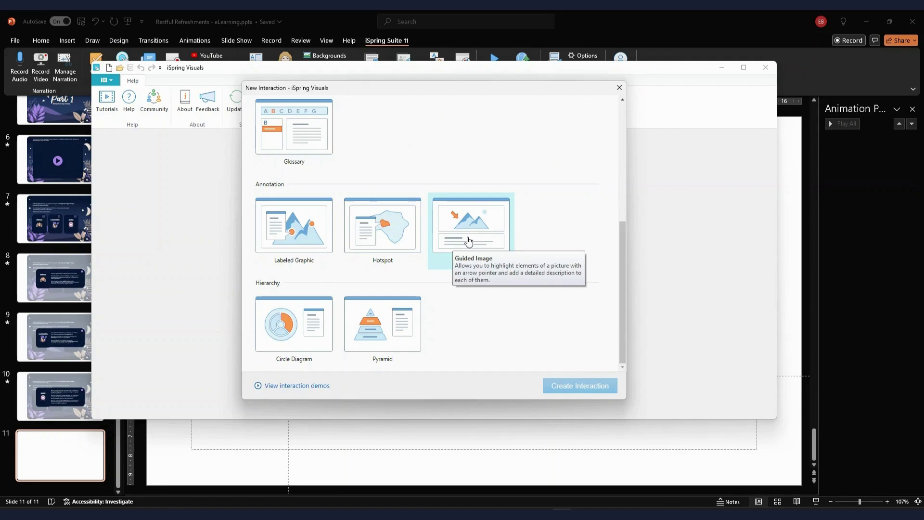
pyautogui.scroll(5, 469, 241)
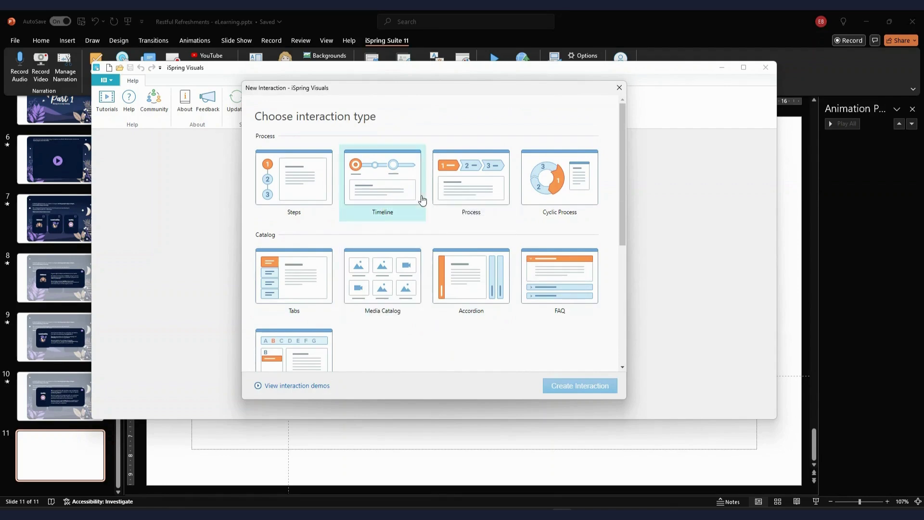
pyautogui.click(383, 189)
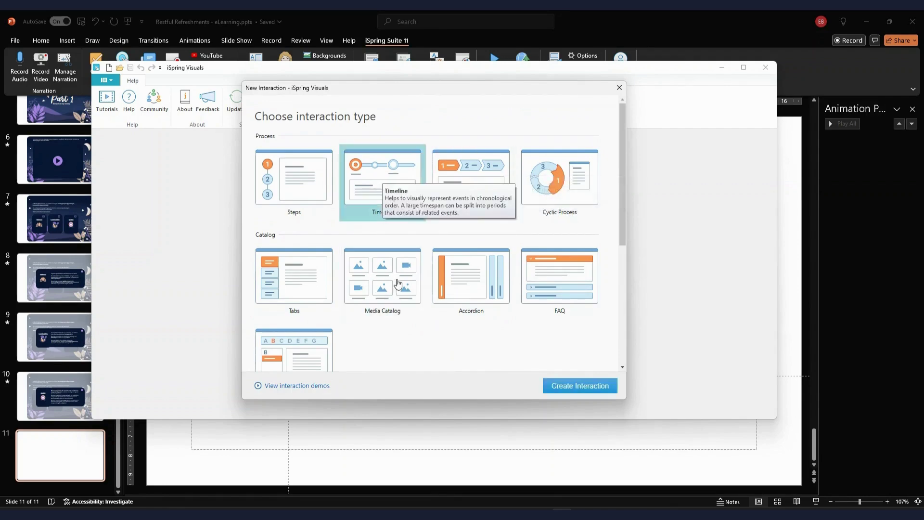
pyautogui.click(568, 392)
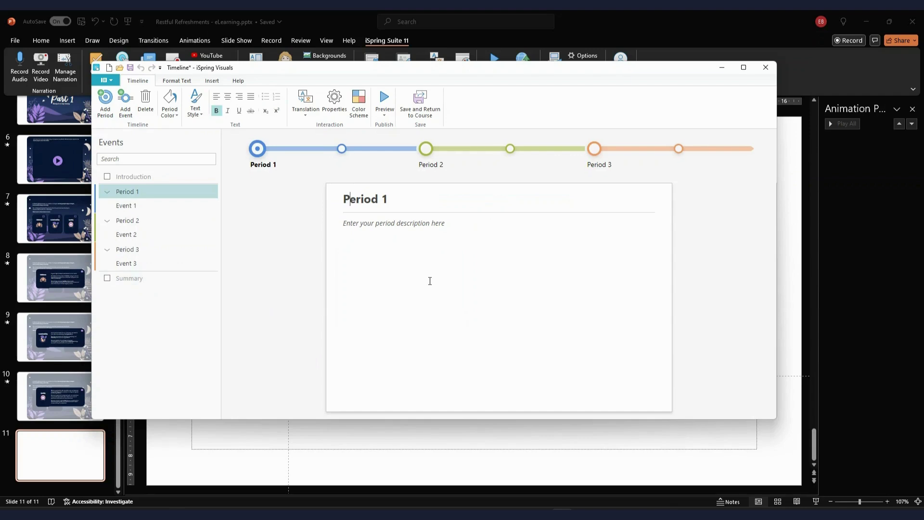
# Step: Set the first period's title and description to "test" and save the timeline interaction back to the course
pyautogui.tripleClick(326, 200)
pyautogui.write('test')
pyautogui.click(381, 274)
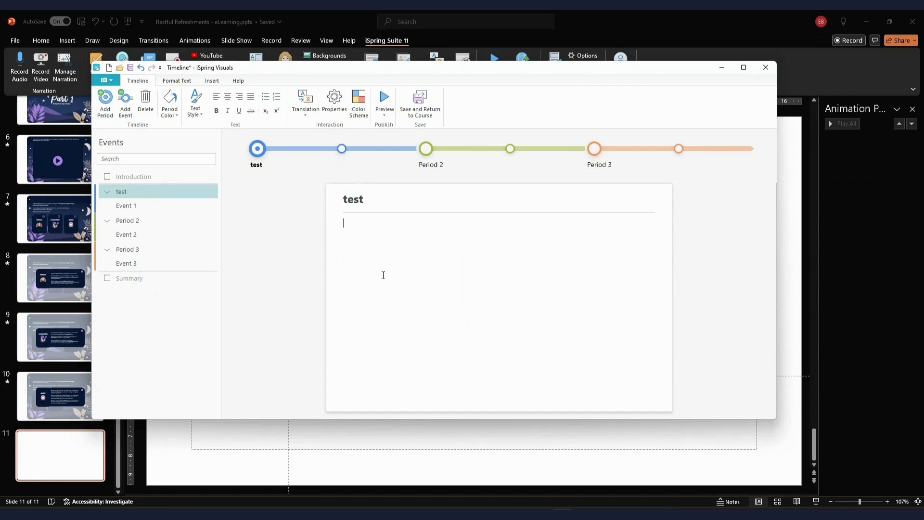
pyautogui.write('test')
pyautogui.click(419, 121)
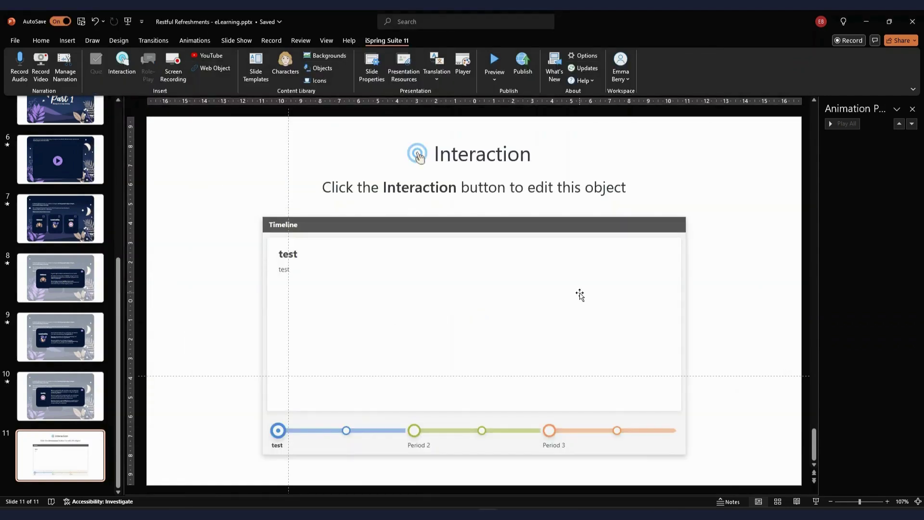
# Step: Preview the slide containing the timeline interaction
pyautogui.click(498, 76)
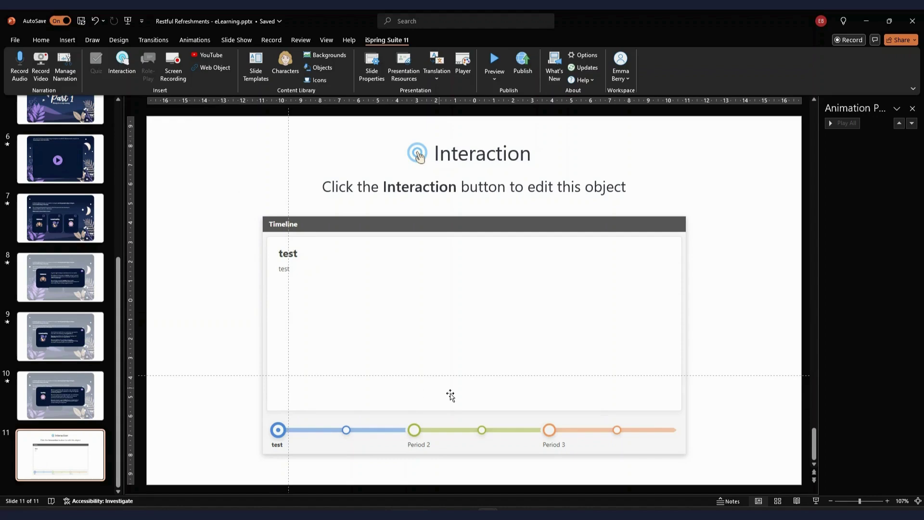
pyautogui.click(571, 484)
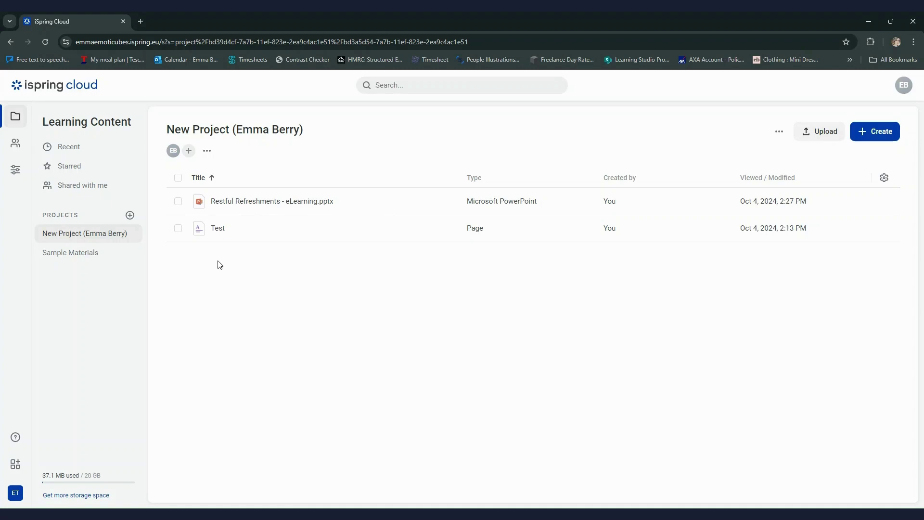
# Step: Open the Test page from the project in iSpring Cloud and look through its content down to the end
pyautogui.click(216, 229)
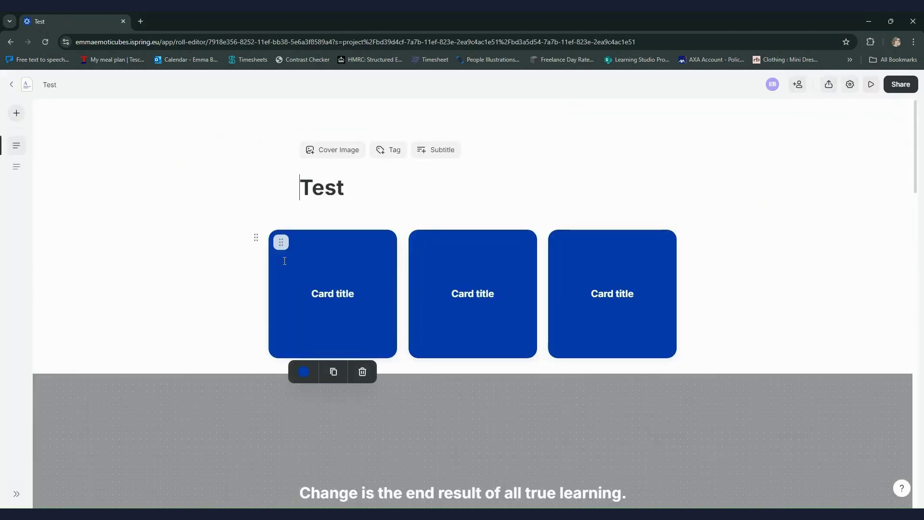
pyautogui.scroll(-20, 249, 221)
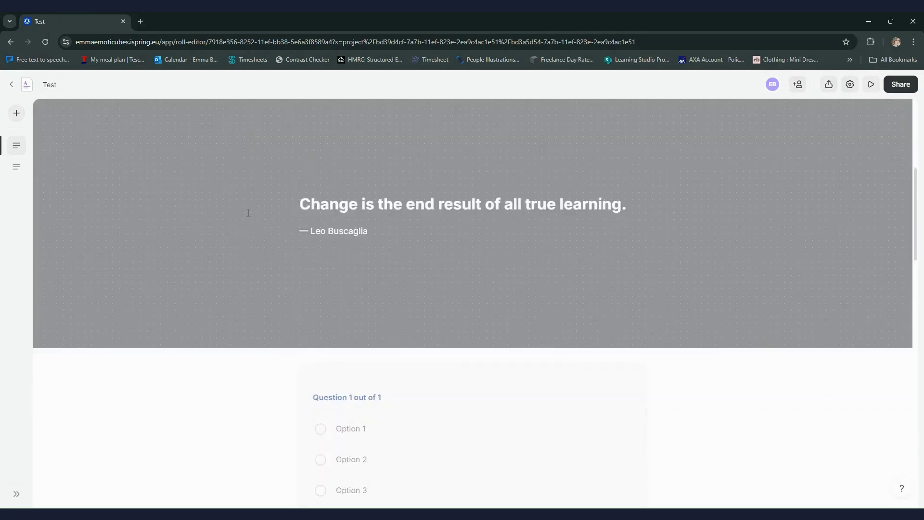
pyautogui.scroll(-2, 249, 216)
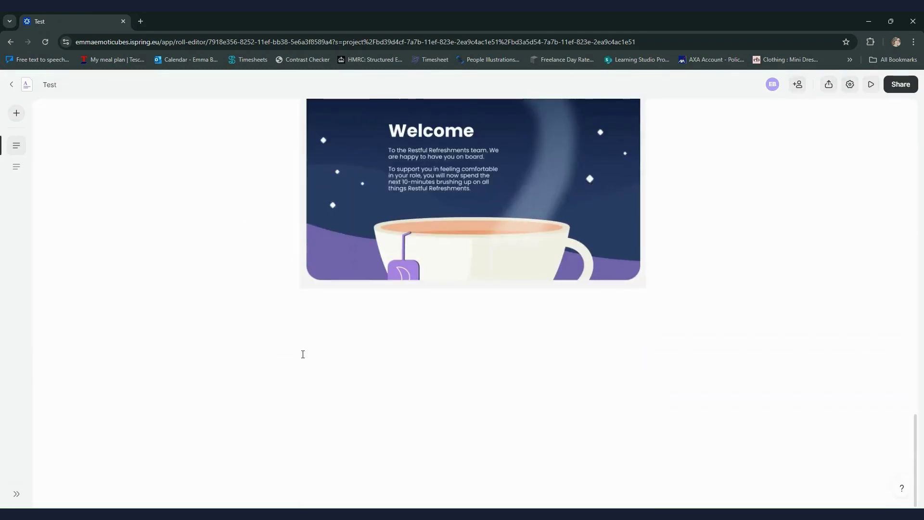
# Step: Look through the block types available below the Welcome slide, dismiss the list, and review the page's quiz and self-check blocks
pyautogui.click(314, 320)
pyautogui.click(281, 323)
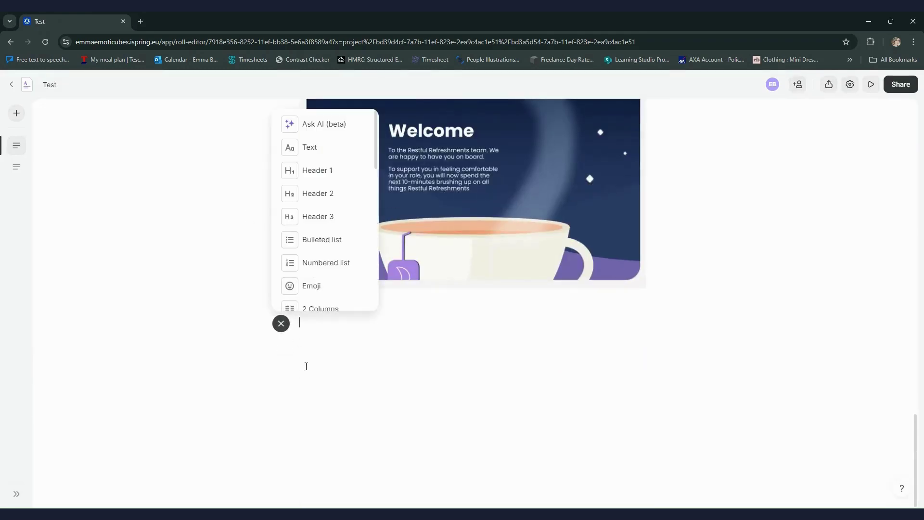
pyautogui.scroll(-1, 305, 192)
pyautogui.scroll(-5, 304, 220)
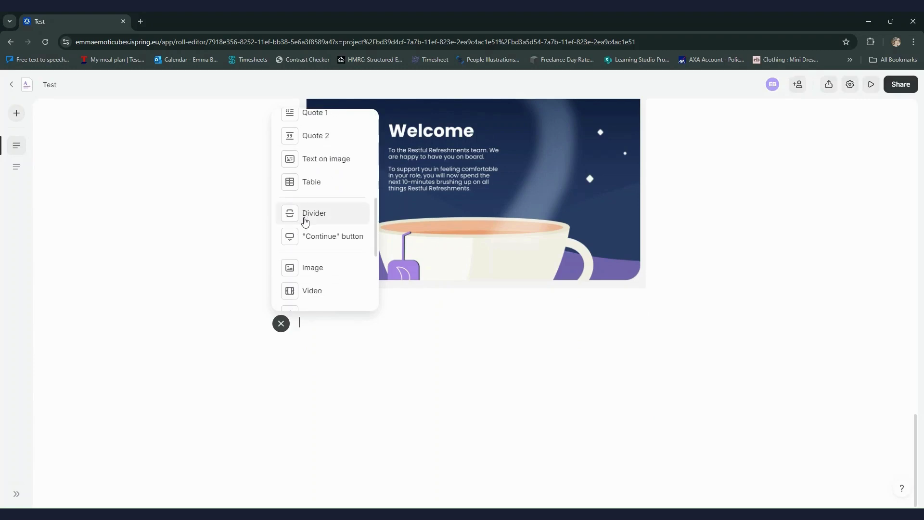
pyautogui.scroll(-2, 305, 216)
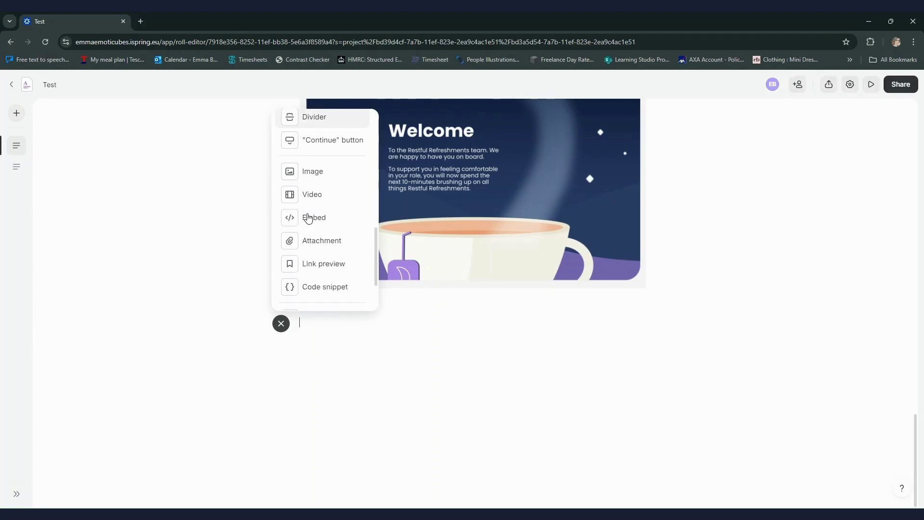
pyautogui.scroll(7, 340, 221)
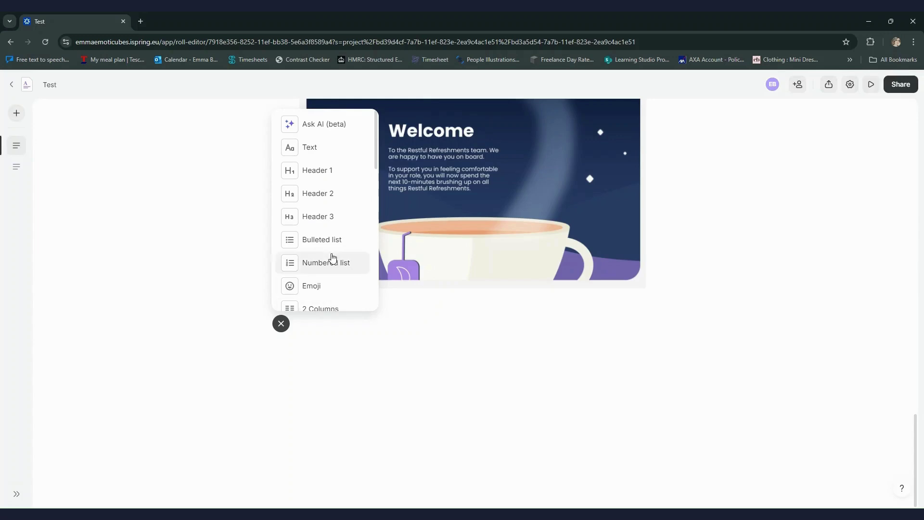
pyautogui.click(409, 307)
pyautogui.scroll(5, 462, 371)
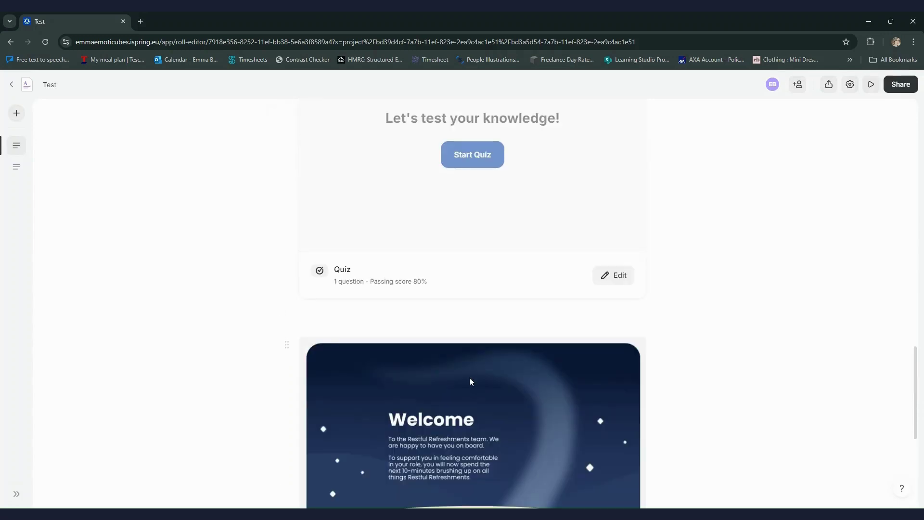
pyautogui.scroll(10, 486, 372)
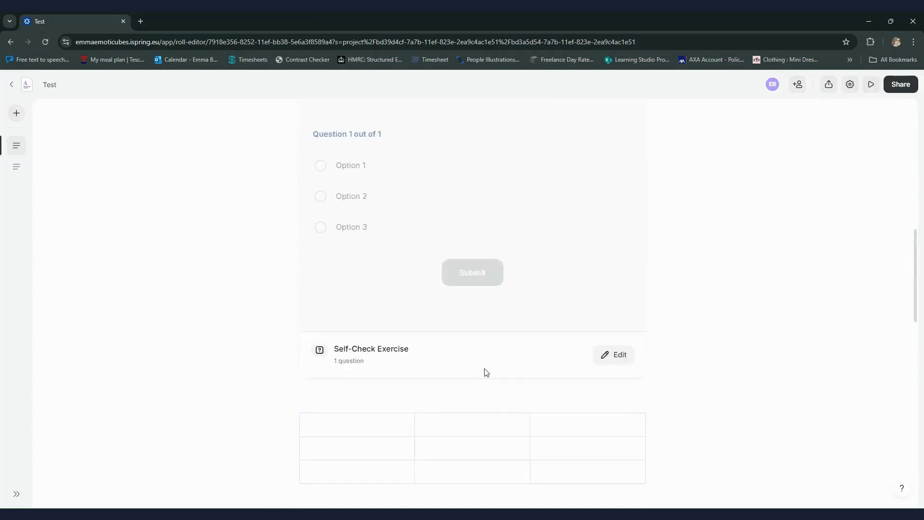
# Step: Review the Test page's main and design settings, including the theme colours and fonts, and close them without changes
pyautogui.scroll(10, 485, 372)
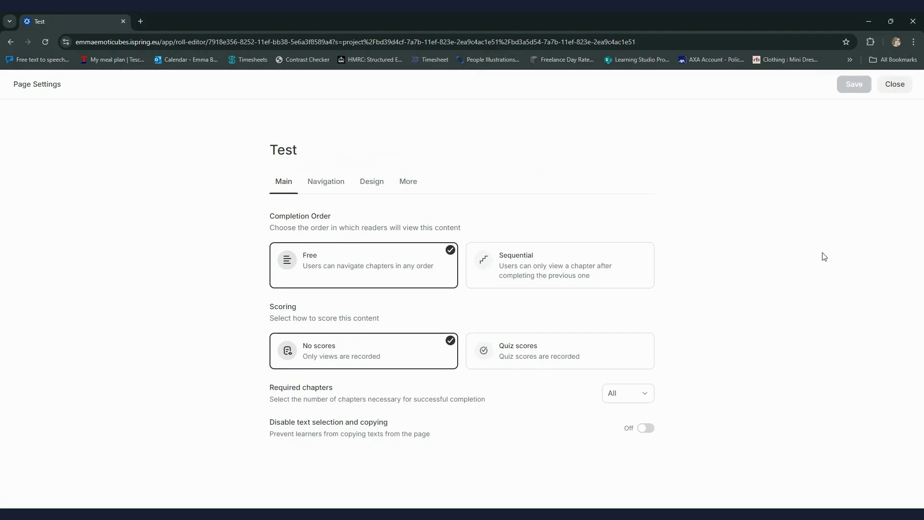
pyautogui.click(370, 181)
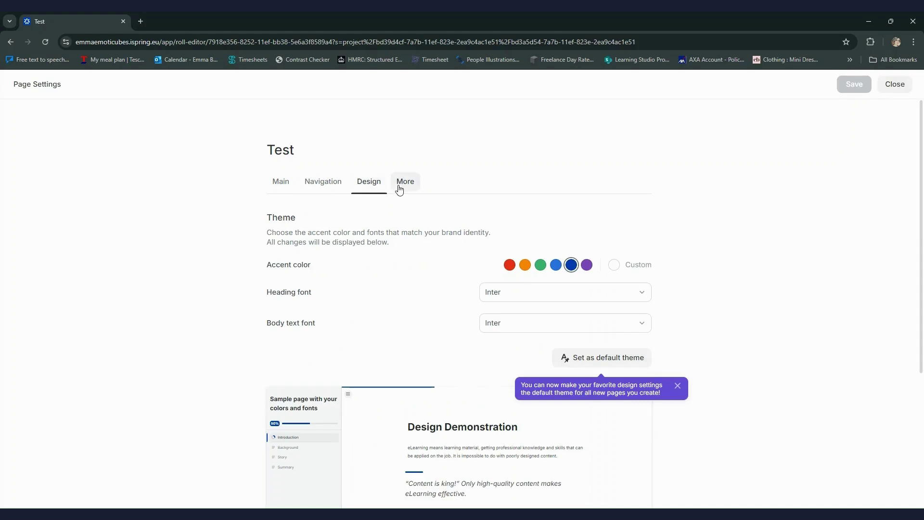
pyautogui.click(893, 83)
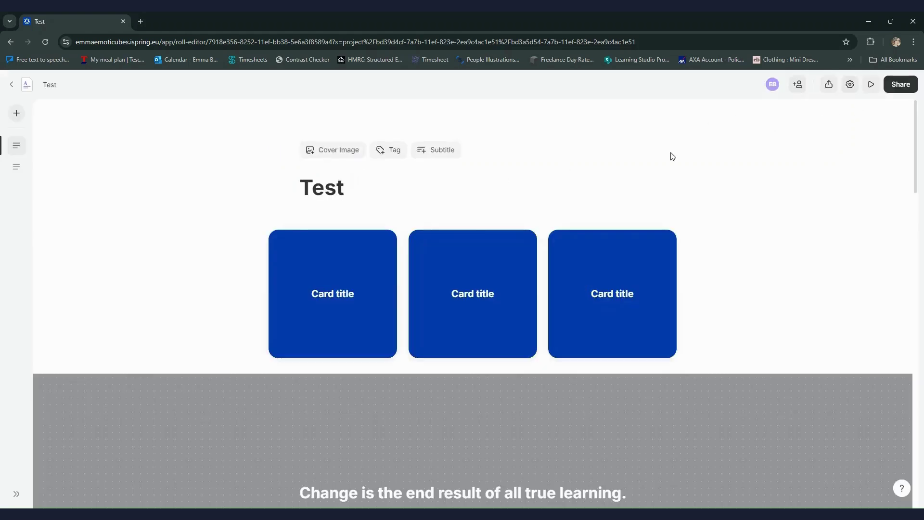
# Step: Review the Test page's export options and available LMS profiles, and close the export page without exporting
pyautogui.click(827, 86)
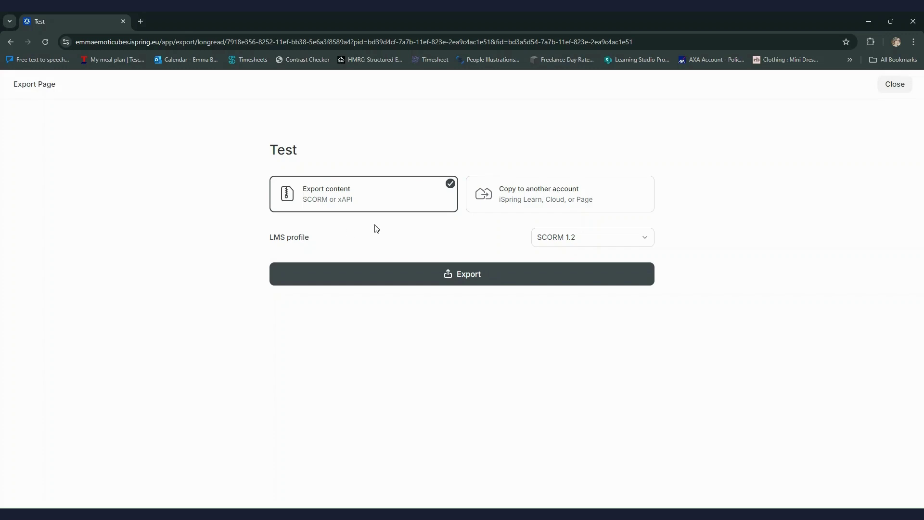
pyautogui.click(539, 237)
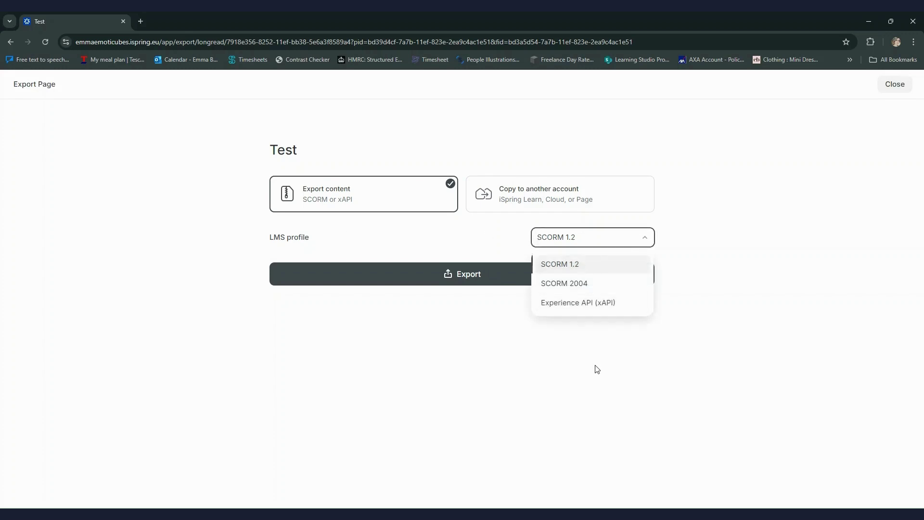
pyautogui.click(597, 369)
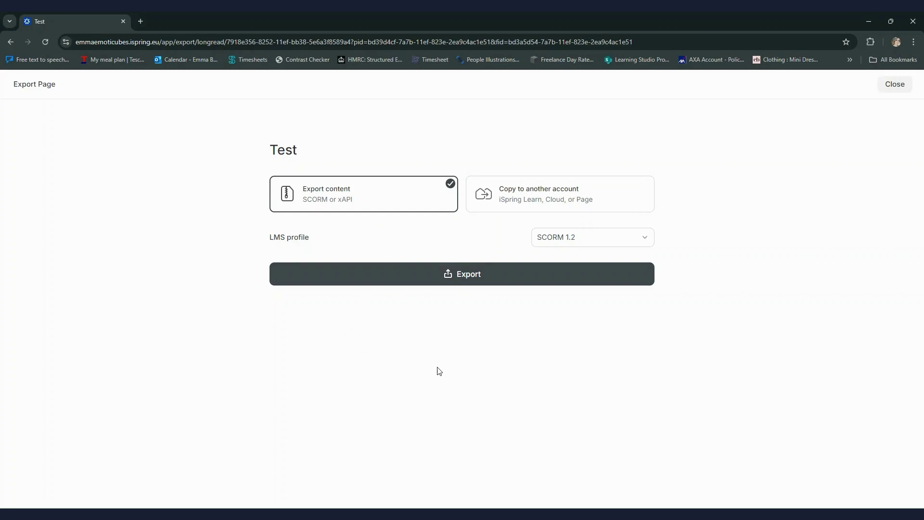
pyautogui.click(890, 92)
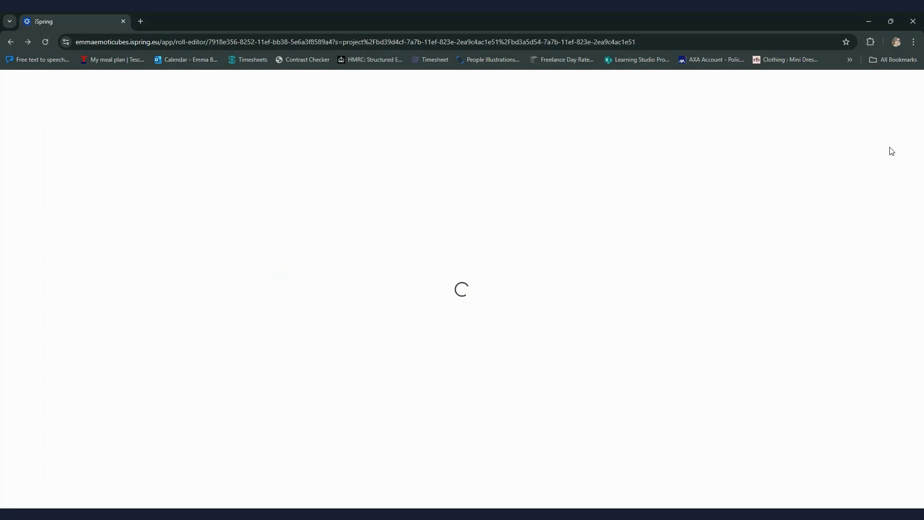
# Step: Look through the Test page's cards, quote and self-check exercise, and leave the page editor
pyautogui.scroll(-5, 346, 234)
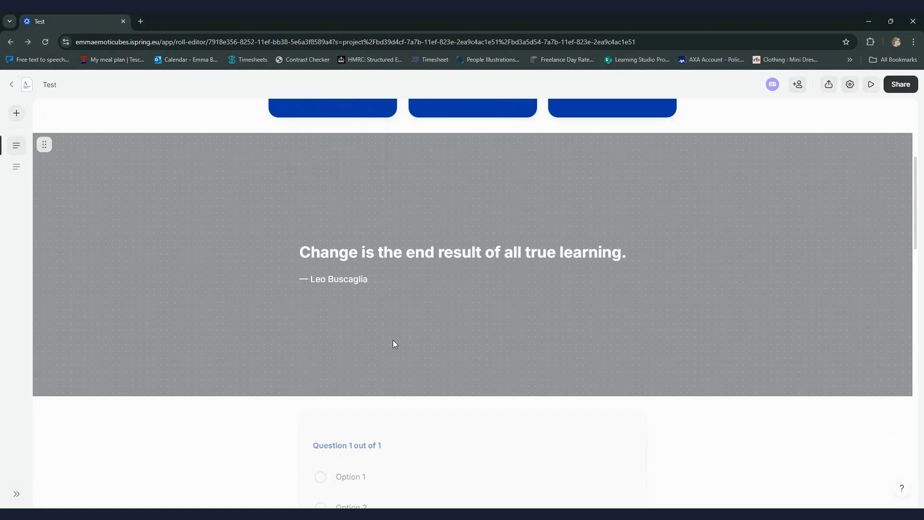
pyautogui.scroll(-5, 392, 340)
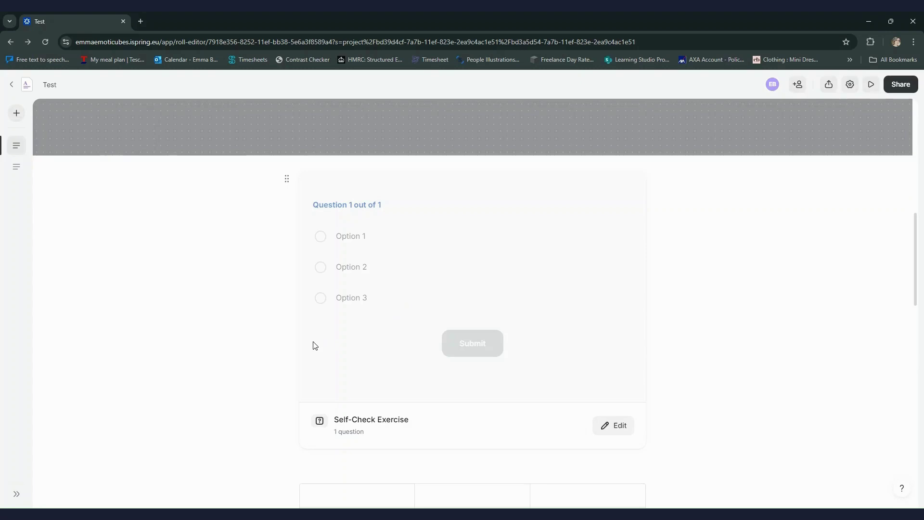
pyautogui.scroll(4, 258, 277)
pyautogui.scroll(5, 377, 309)
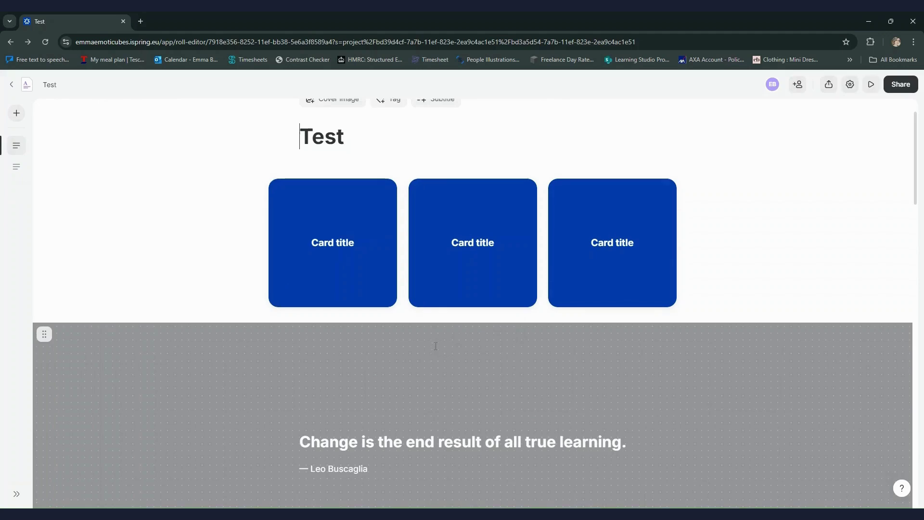
pyautogui.scroll(-5, 435, 346)
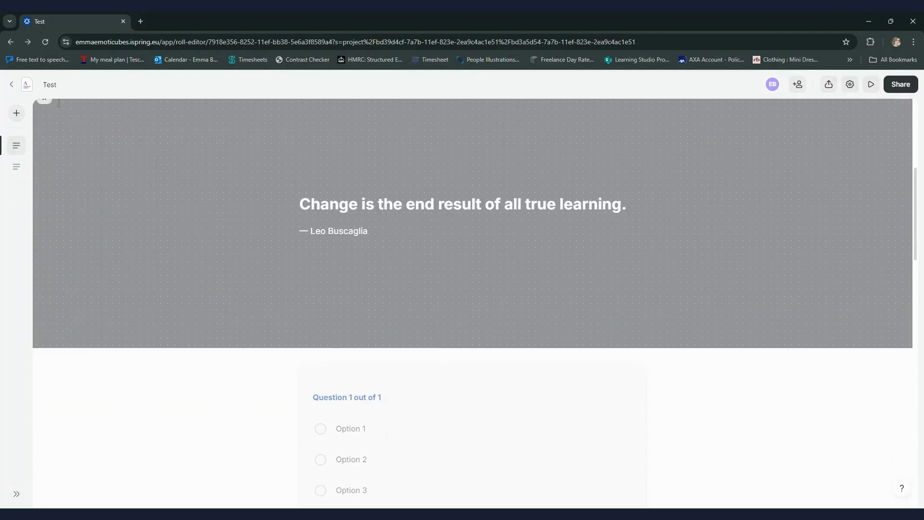
pyautogui.click(12, 84)
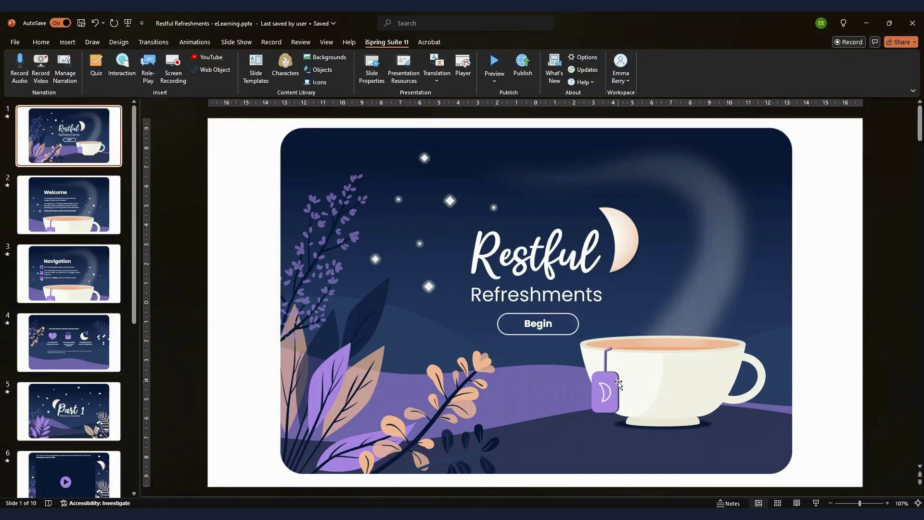
pyautogui.scroll(-3, 76, 252)
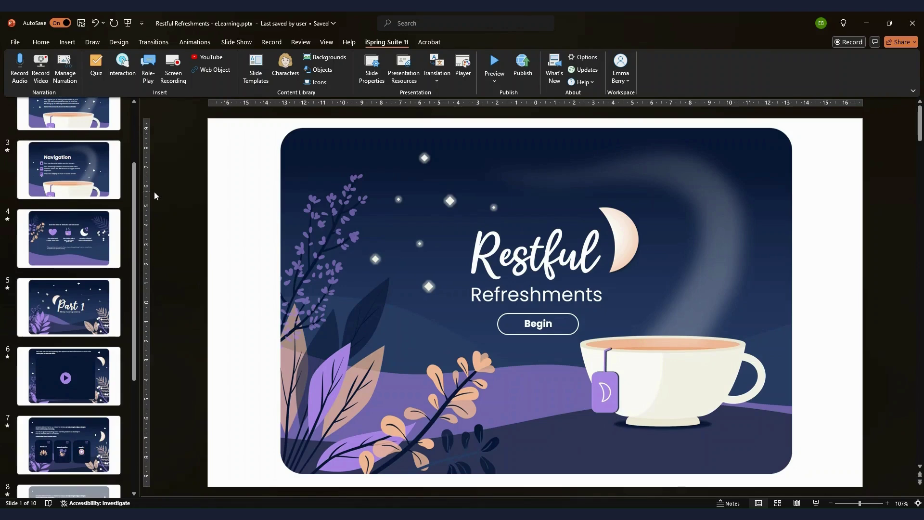
pyautogui.scroll(3, 200, 196)
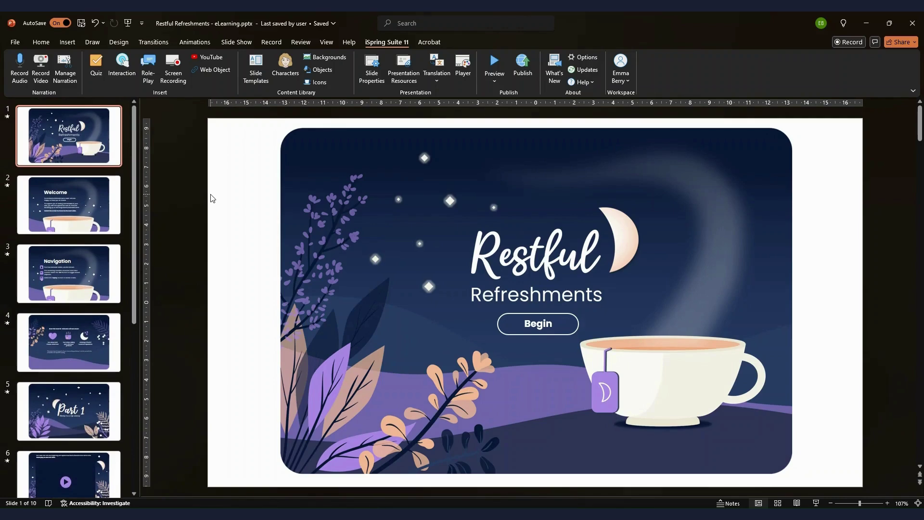